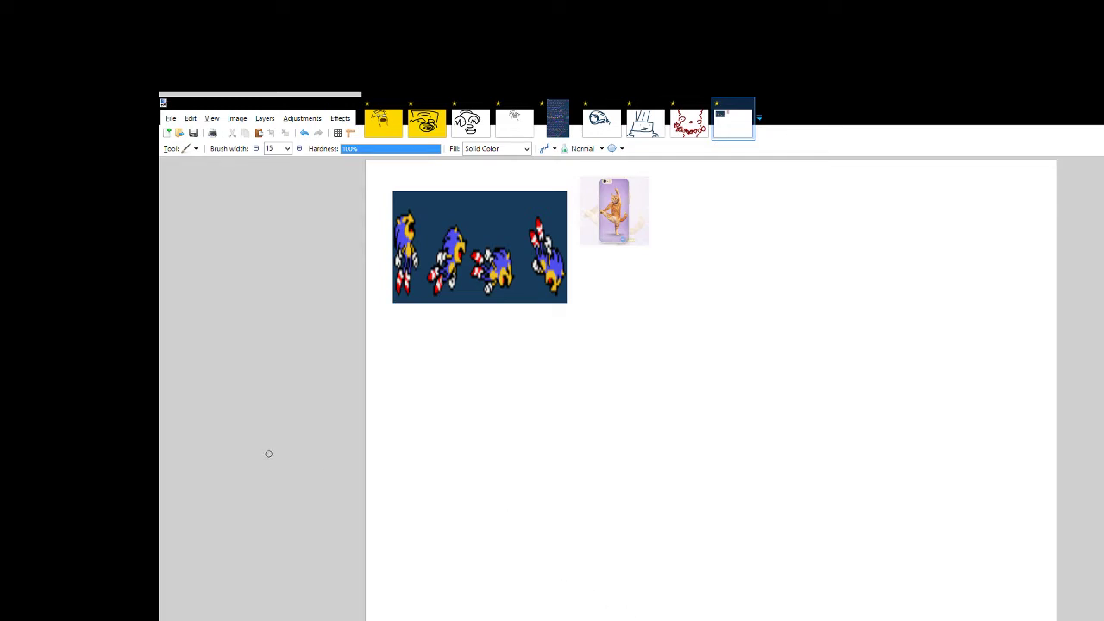
Draw two oval eyes with small dot pupils side by side below the pasted pictures
mouse_move(574, 399)
mouse_down()
mouse_move(635, 355)
mouse_move(637, 402)
mouse_move(574, 394)
mouse_up()
click(631, 382)
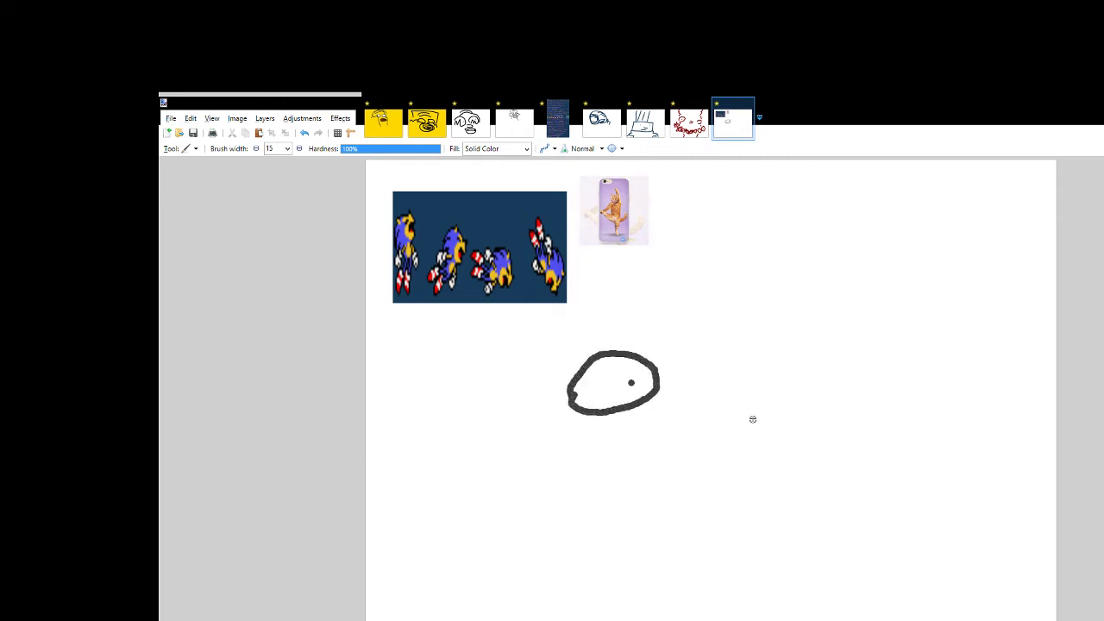
mouse_move(769, 402)
mouse_down()
mouse_move(810, 364)
mouse_move(835, 372)
mouse_move(835, 395)
mouse_move(804, 419)
mouse_move(780, 408)
mouse_up()
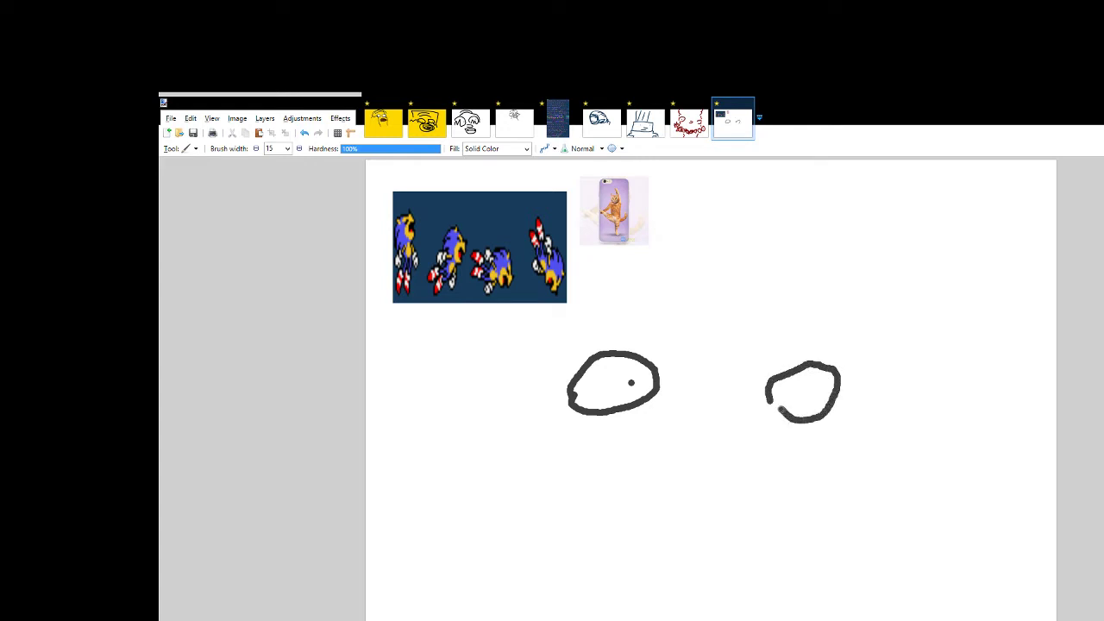
click(819, 391)
Draw two tall rabbit ears with inner ear lines and a wide oval head outline around the eyes
mouse_move(621, 324)
mouse_down()
mouse_move(659, 270)
mouse_move(654, 205)
mouse_move(674, 194)
mouse_move(719, 214)
mouse_move(722, 259)
mouse_move(666, 330)
mouse_up()
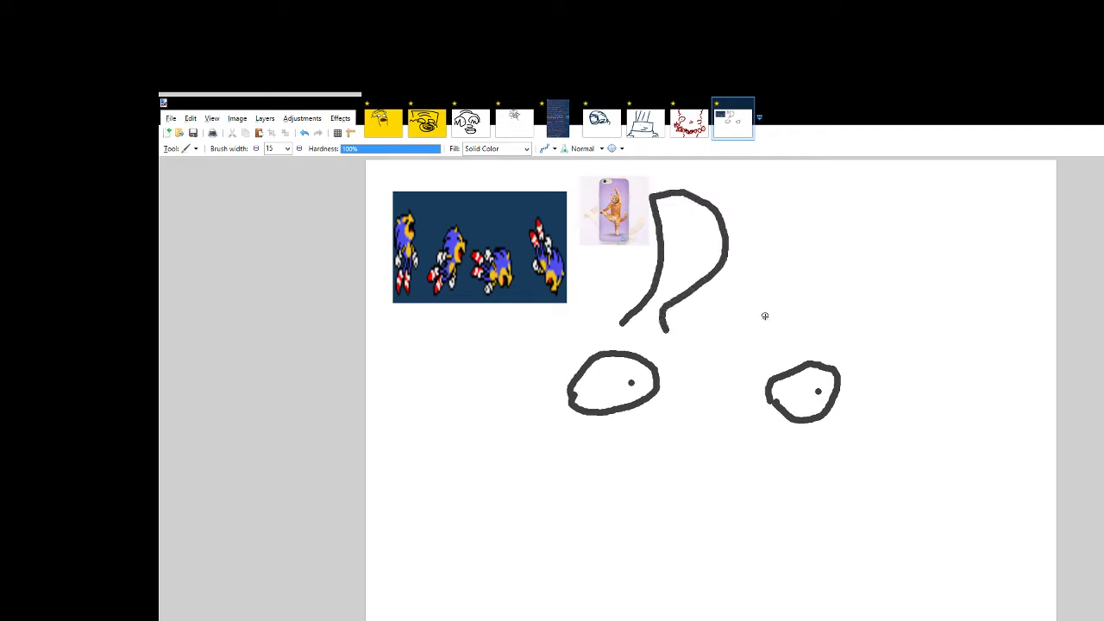
mouse_move(765, 317)
mouse_down()
mouse_move(777, 222)
mouse_move(810, 215)
mouse_move(838, 240)
mouse_move(838, 287)
mouse_move(829, 325)
mouse_move(798, 301)
mouse_move(808, 260)
mouse_move(821, 270)
mouse_move(816, 325)
mouse_up()
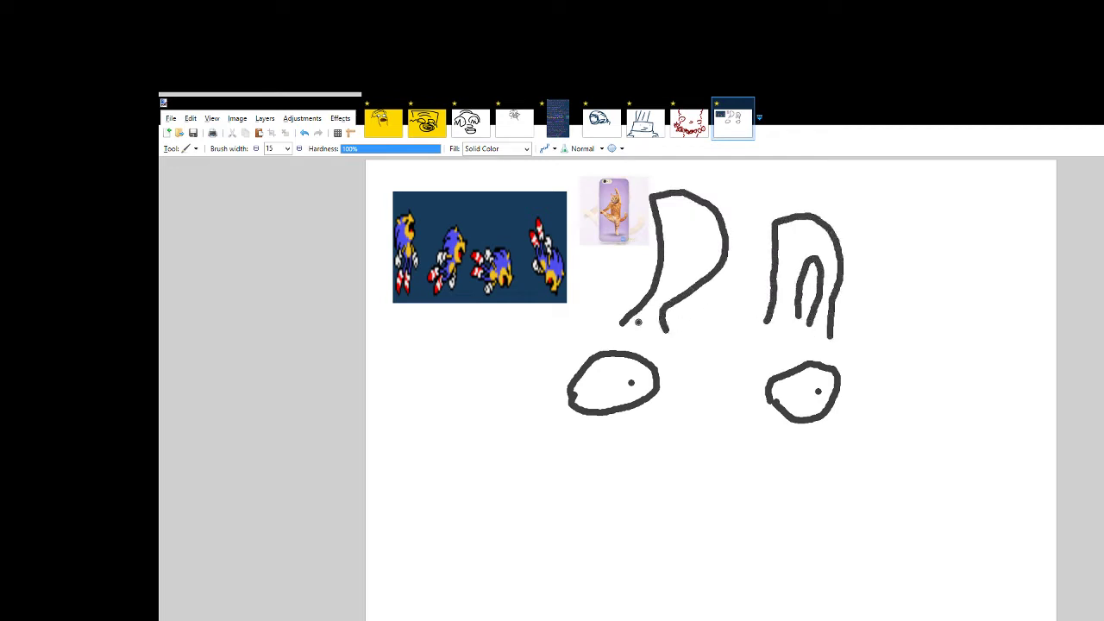
mouse_move(638, 322)
mouse_down()
mouse_move(704, 231)
mouse_move(655, 326)
mouse_move(576, 335)
mouse_move(537, 356)
mouse_move(526, 384)
mouse_move(554, 442)
mouse_move(664, 474)
mouse_move(786, 474)
mouse_move(891, 440)
mouse_move(905, 369)
mouse_move(802, 328)
mouse_up()
Draw two curved lines between the eyes and a zigzag fur tuft on each cheek
mouse_move(661, 353)
mouse_down()
mouse_move(730, 335)
mouse_move(761, 358)
mouse_up()
mouse_move(689, 381)
mouse_down()
mouse_move(720, 367)
mouse_move(755, 393)
mouse_up()
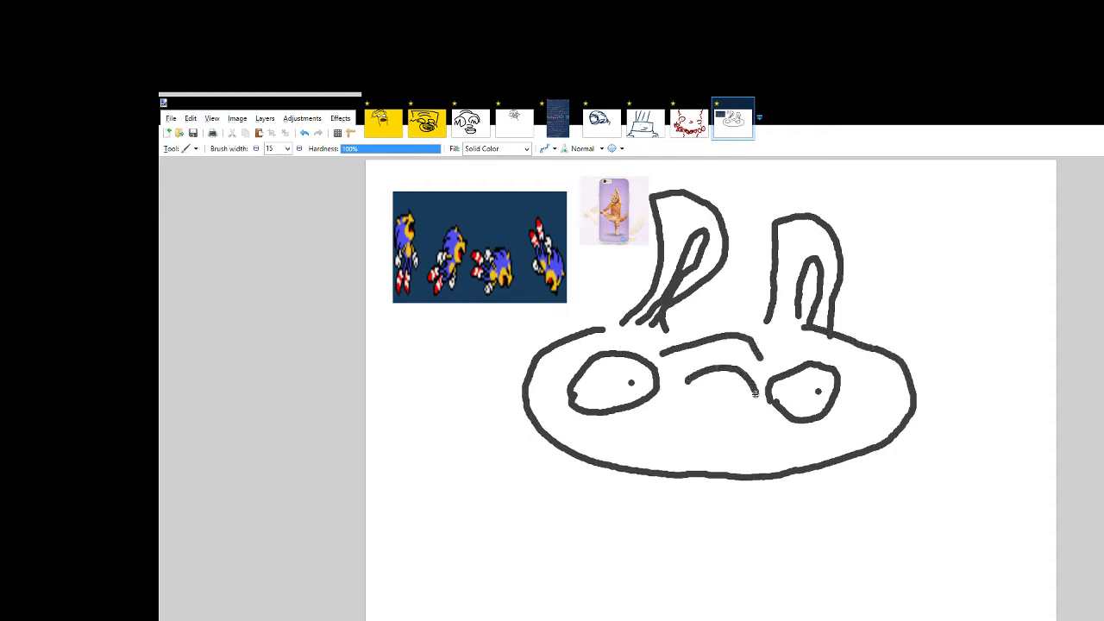
mouse_move(516, 435)
mouse_down()
mouse_move(545, 410)
mouse_move(580, 450)
mouse_move(605, 429)
mouse_move(610, 464)
mouse_up()
mouse_move(870, 451)
mouse_down()
mouse_move(890, 408)
mouse_move(922, 465)
mouse_up()
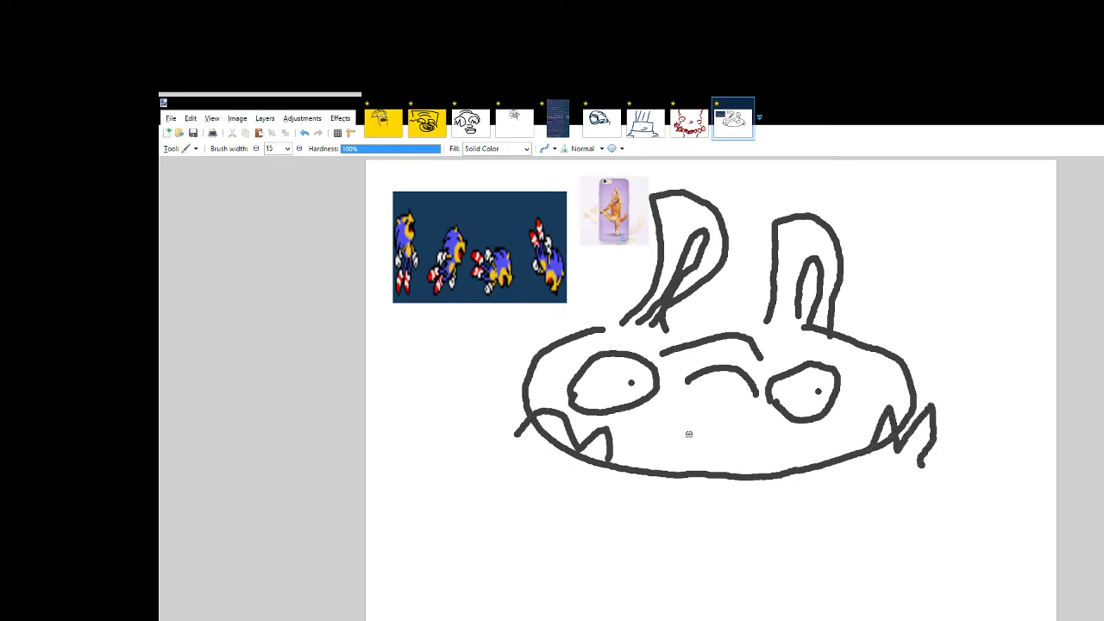
Add a small nose, whiskers on both sides of the face, and divided buck teeth at the chin
mouse_move(725, 404)
mouse_down()
mouse_move(763, 423)
mouse_move(649, 405)
mouse_up()
drag(656, 431, 693, 428)
mouse_move(761, 410)
mouse_down()
mouse_move(821, 415)
mouse_move(835, 433)
mouse_up()
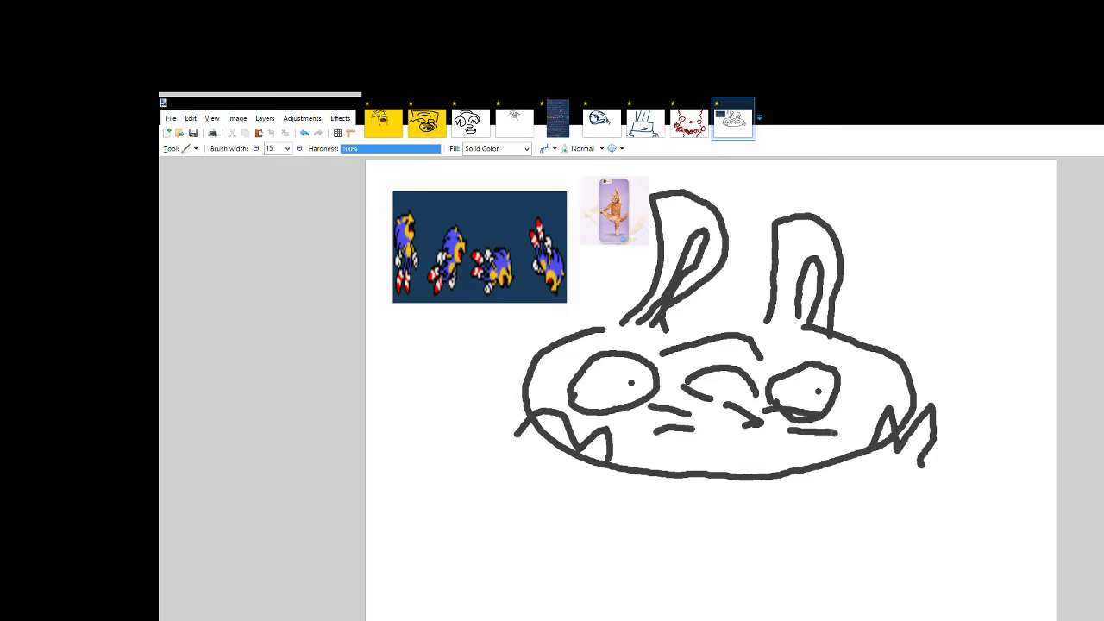
drag(764, 438, 815, 457)
mouse_move(724, 439)
mouse_down()
mouse_move(732, 480)
mouse_move(757, 425)
mouse_move(747, 477)
mouse_move(756, 430)
mouse_up()
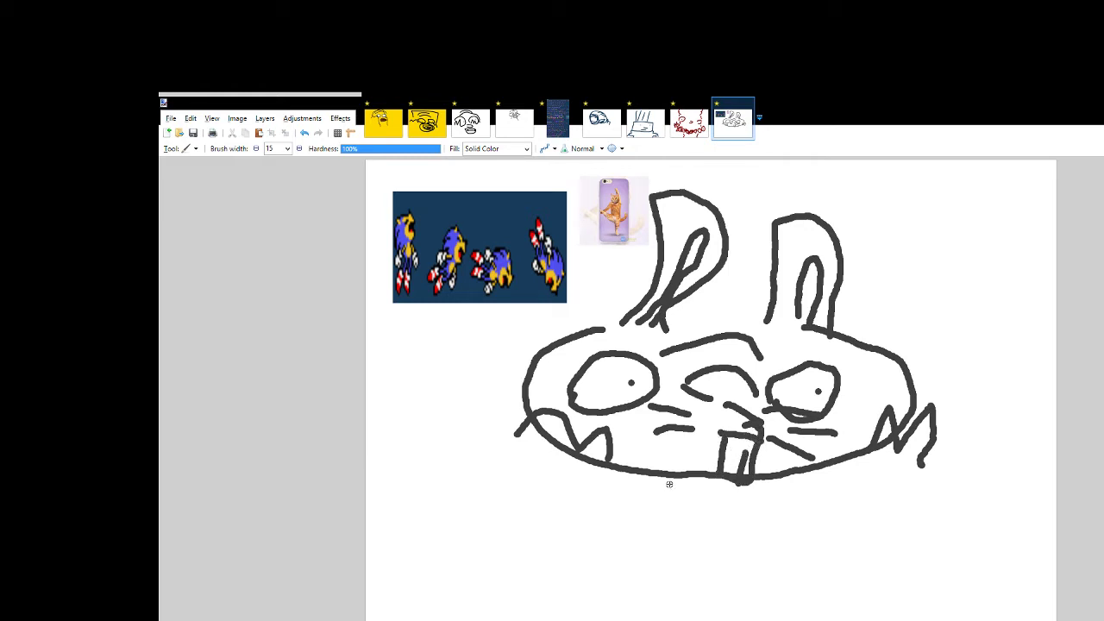
Draw the rabbit's rounded body with an oval belly patch and two short arms with finger lines
mouse_move(606, 472)
mouse_down()
mouse_move(585, 480)
mouse_move(570, 586)
mouse_move(763, 616)
mouse_move(808, 515)
mouse_move(793, 471)
mouse_up()
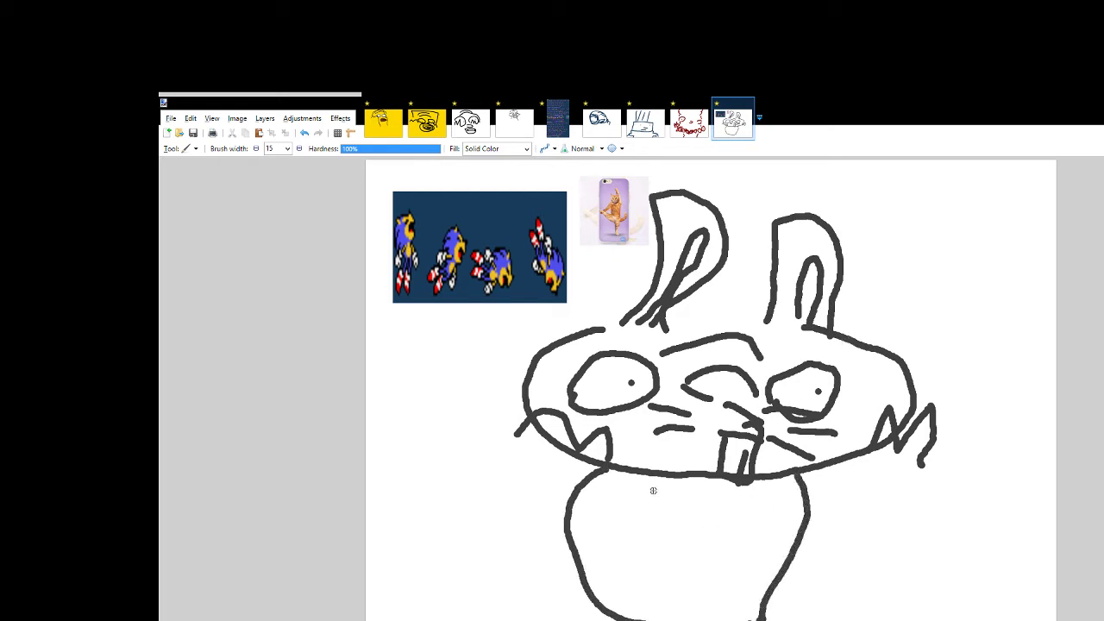
mouse_move(658, 476)
mouse_down()
mouse_move(648, 540)
mouse_move(696, 601)
mouse_move(767, 566)
mouse_move(729, 481)
mouse_up()
mouse_move(617, 473)
mouse_down()
mouse_move(605, 536)
mouse_move(633, 539)
mouse_move(640, 466)
mouse_up()
mouse_move(609, 511)
mouse_down()
mouse_move(610, 534)
mouse_move(623, 536)
mouse_move(628, 509)
mouse_up()
mouse_move(788, 474)
mouse_down()
mouse_move(803, 533)
mouse_move(827, 490)
mouse_move(812, 471)
mouse_up()
mouse_move(803, 519)
mouse_down()
mouse_move(804, 542)
mouse_move(813, 509)
mouse_up()
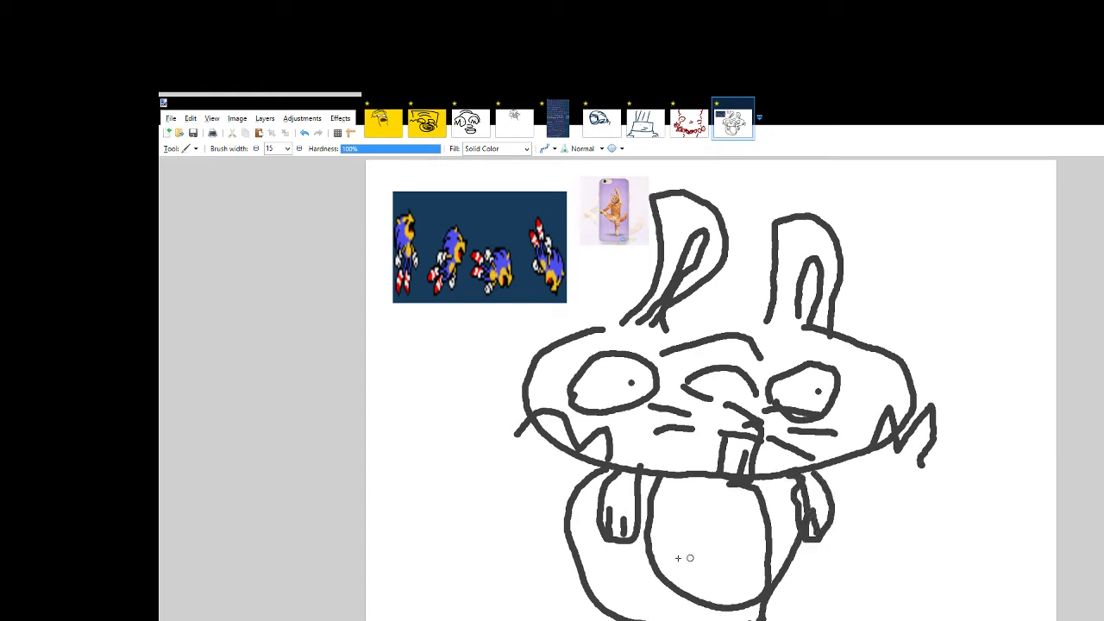
Draw two long feet with toe lines under the body and close the head outline between the ears
scroll(576, 533, up, 2)
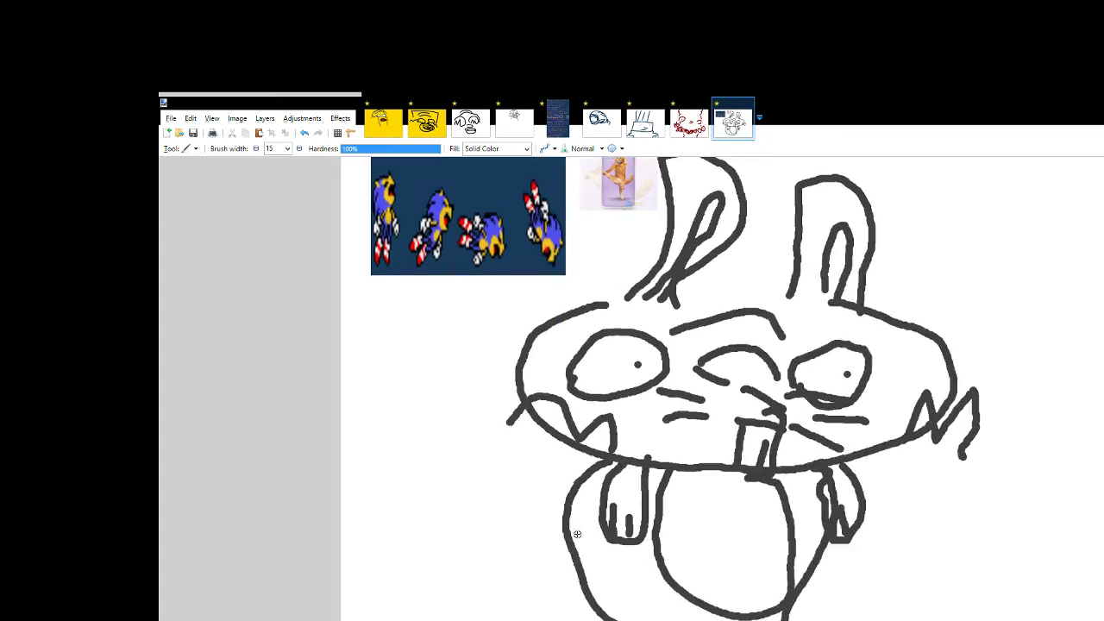
mouse_move(600, 543)
mouse_down()
mouse_move(666, 582)
mouse_move(682, 607)
mouse_move(625, 606)
mouse_move(552, 569)
mouse_move(610, 549)
mouse_up()
mouse_move(721, 571)
mouse_down()
mouse_move(828, 574)
mouse_move(886, 587)
mouse_move(888, 599)
mouse_move(848, 610)
mouse_move(750, 593)
mouse_move(727, 573)
mouse_up()
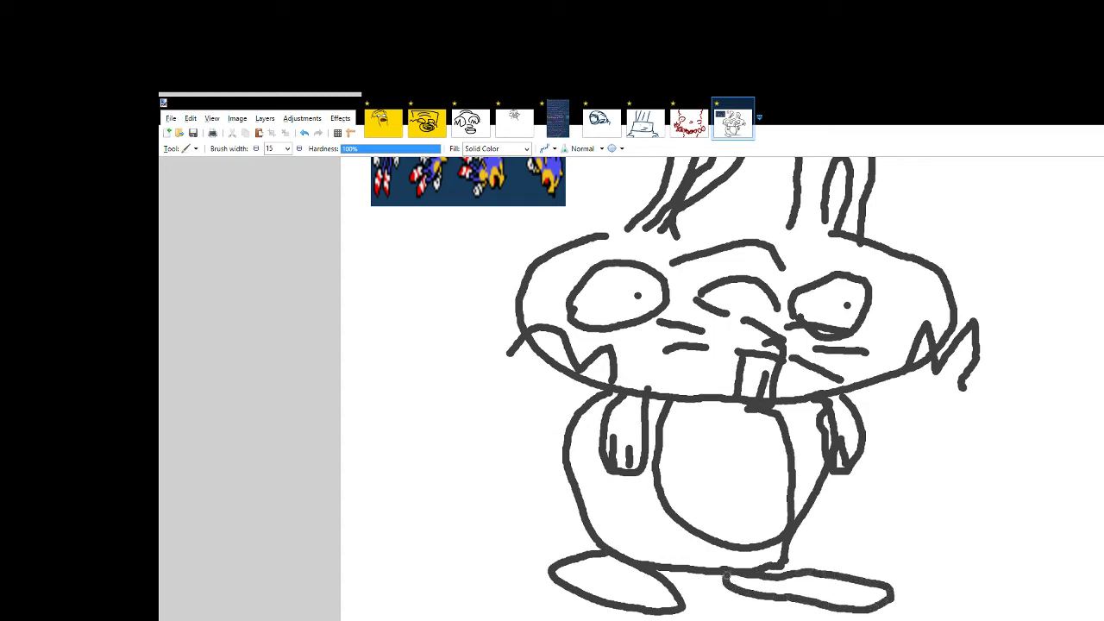
drag(862, 592, 842, 600)
drag(675, 597, 638, 606)
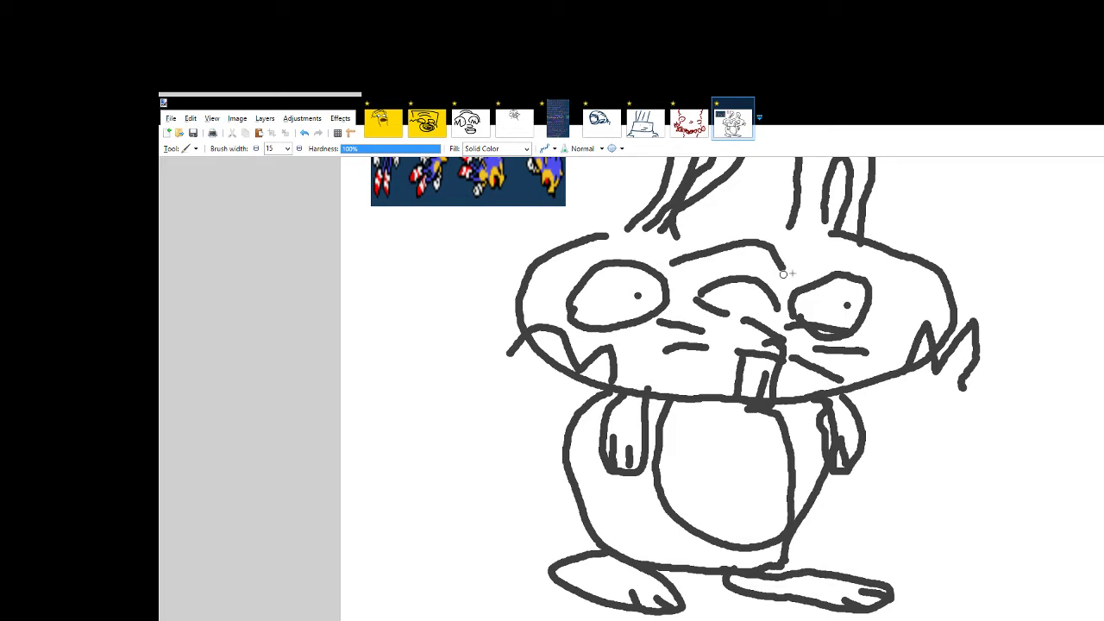
drag(691, 226, 775, 228)
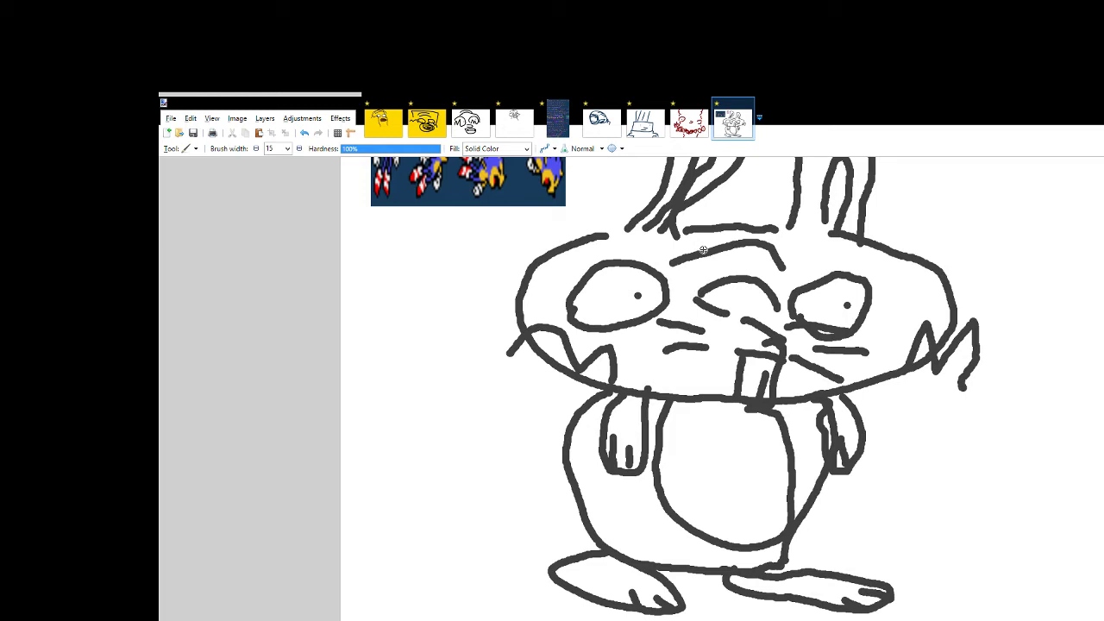
key(s)
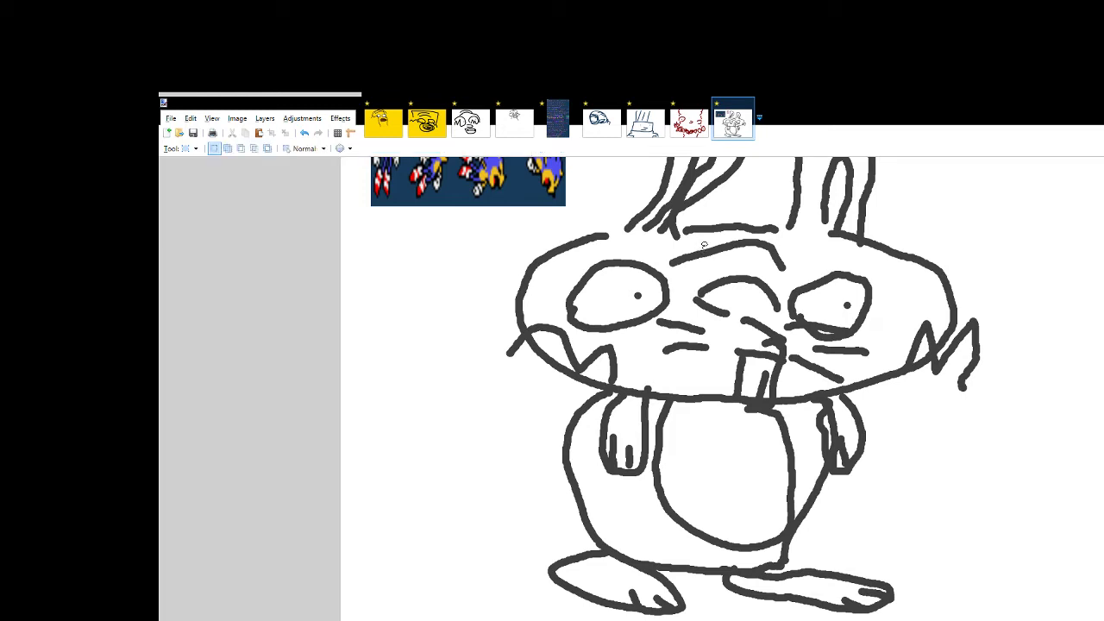
key(s)
key(s)
key(s)
key(s)
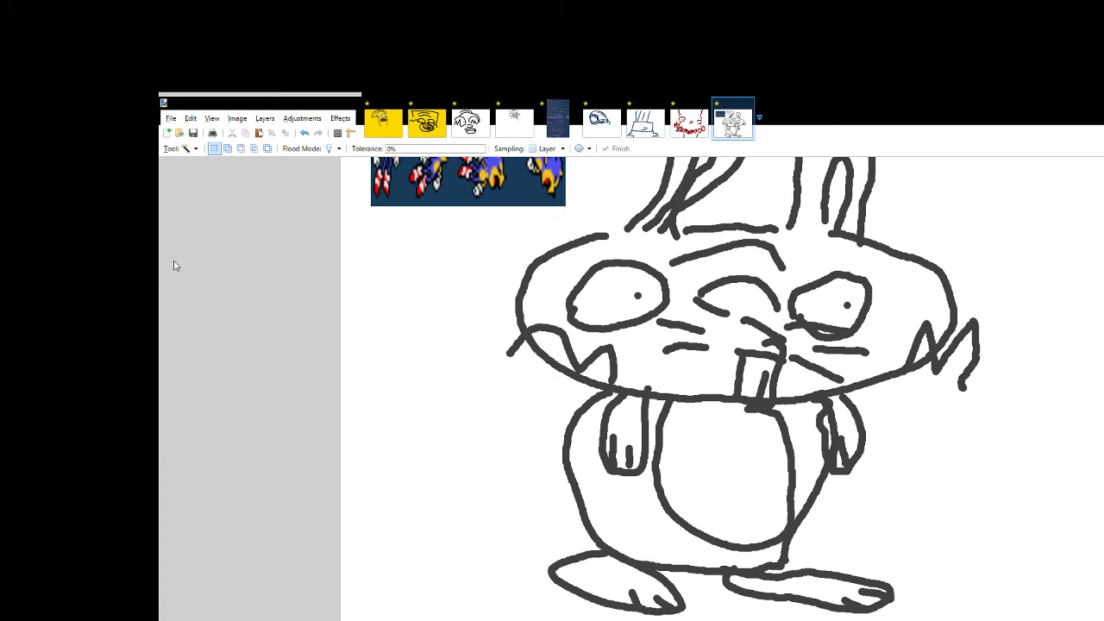
key(b)
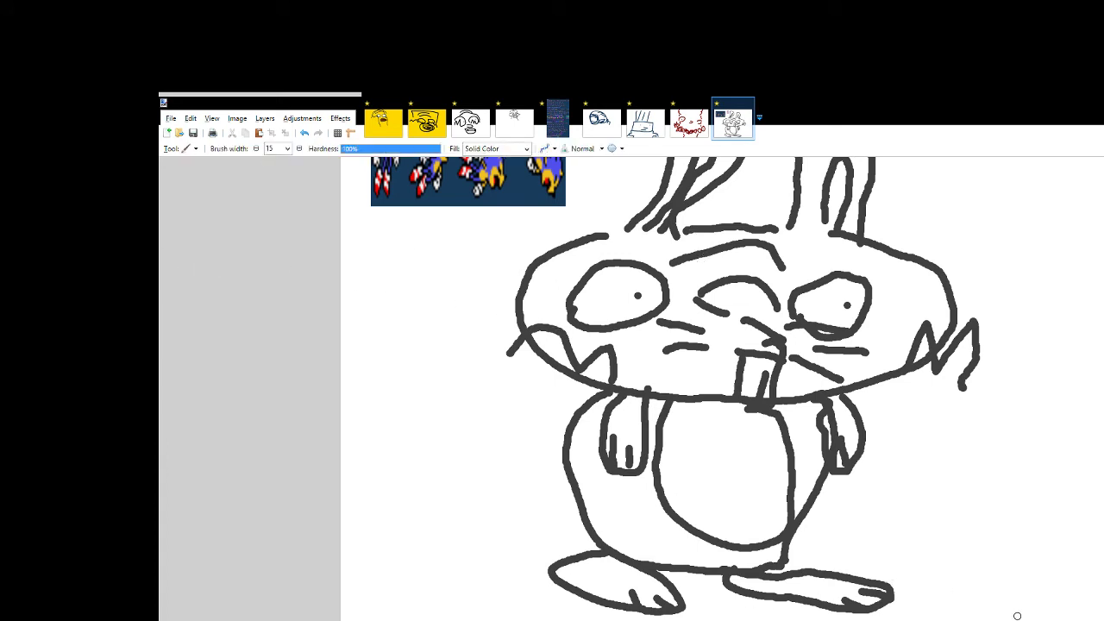
scroll(859, 457, up, 2)
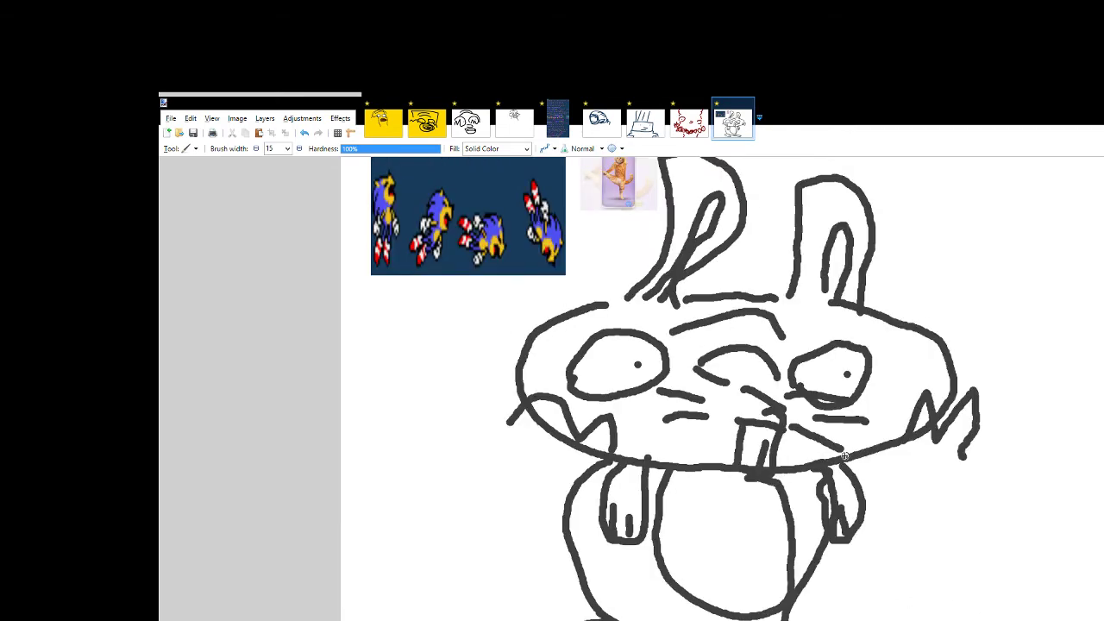
scroll(824, 454, right, 2)
scroll(820, 453, up, 2)
scroll(815, 452, left, 2)
scroll(807, 449, down, 2)
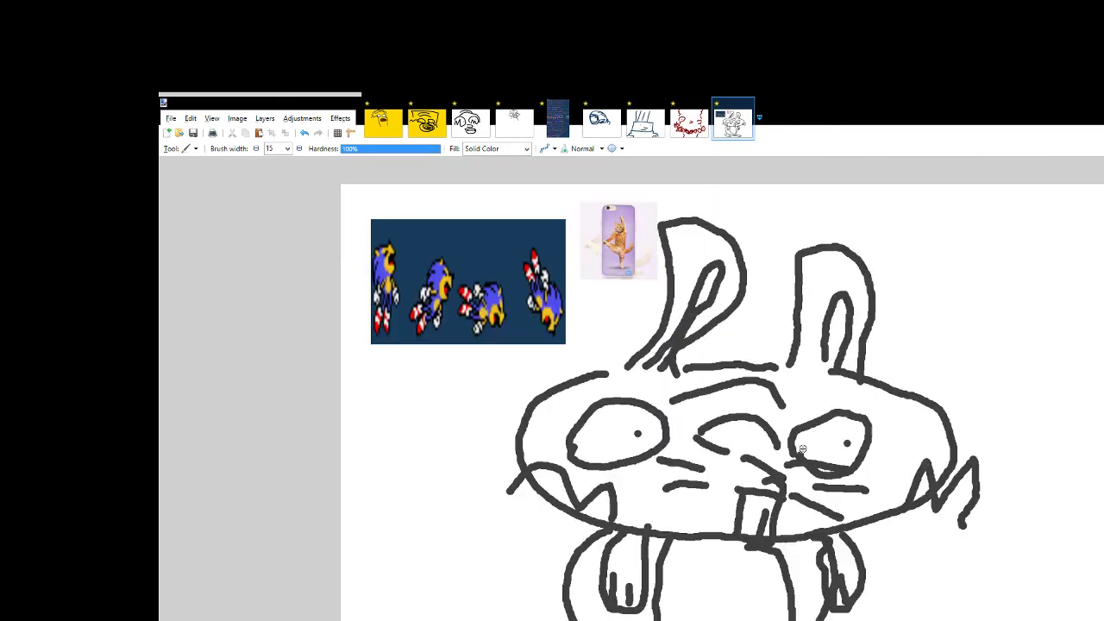
scroll(802, 449, down, 1)
scroll(673, 397, down, 2)
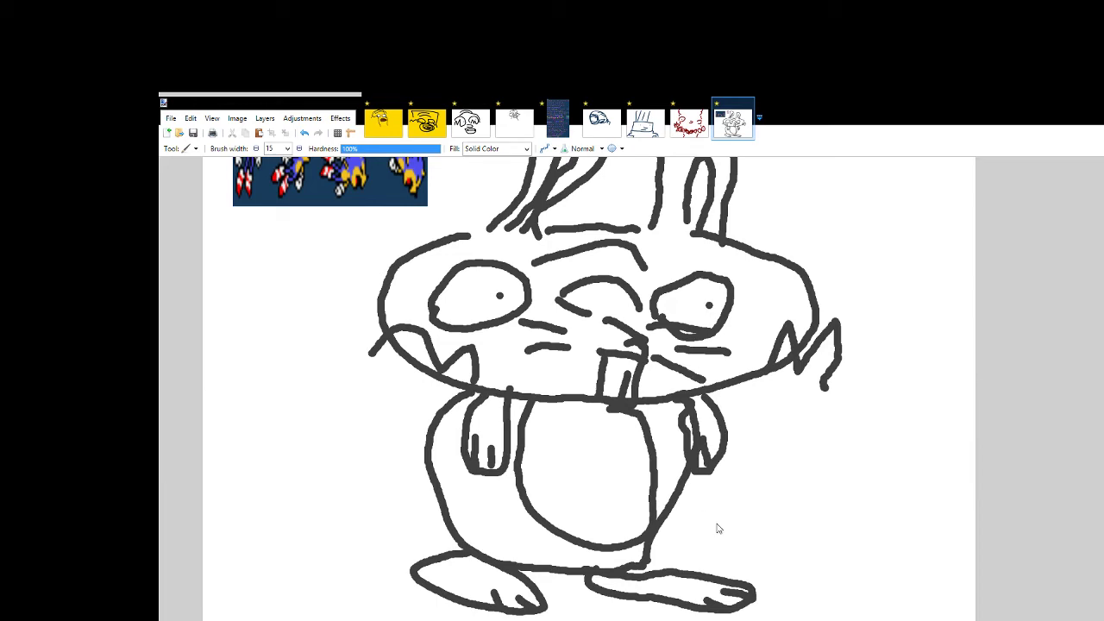
scroll(716, 523, down, 2)
scroll(738, 515, down, 2)
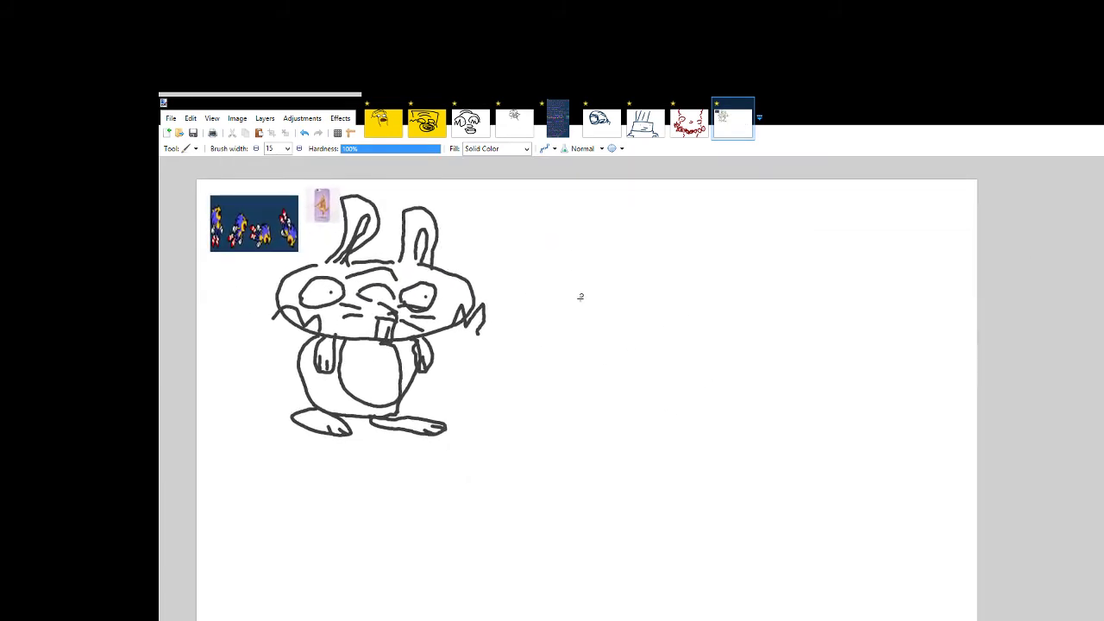
scroll(540, 297, up, 4)
scroll(468, 337, up, 2)
scroll(536, 341, down, 2)
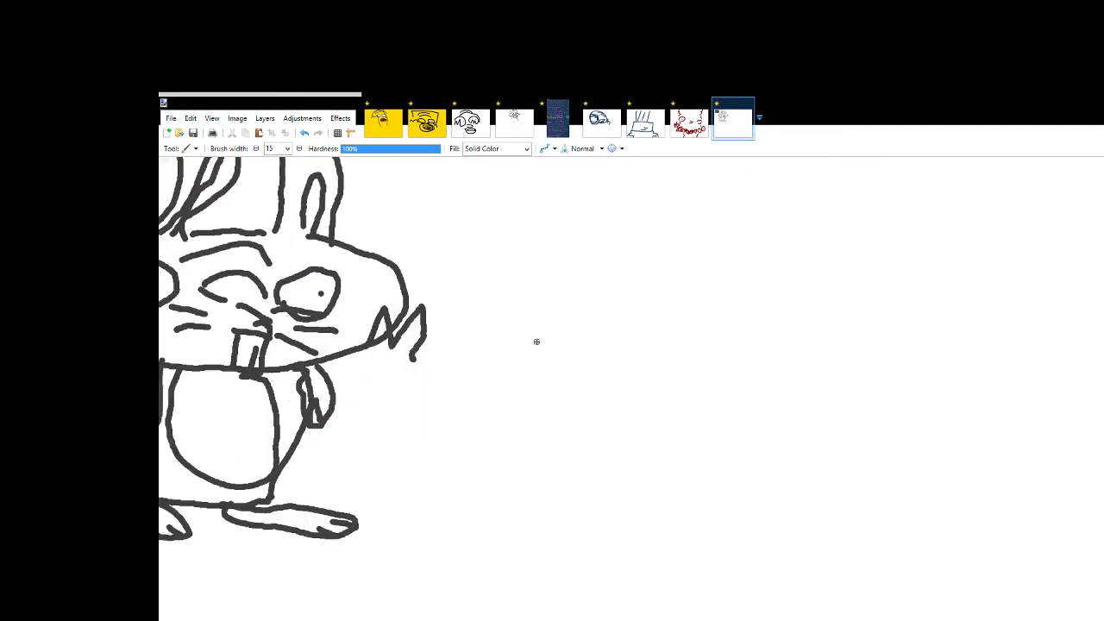
scroll(535, 341, right, 3)
scroll(535, 339, left, 3)
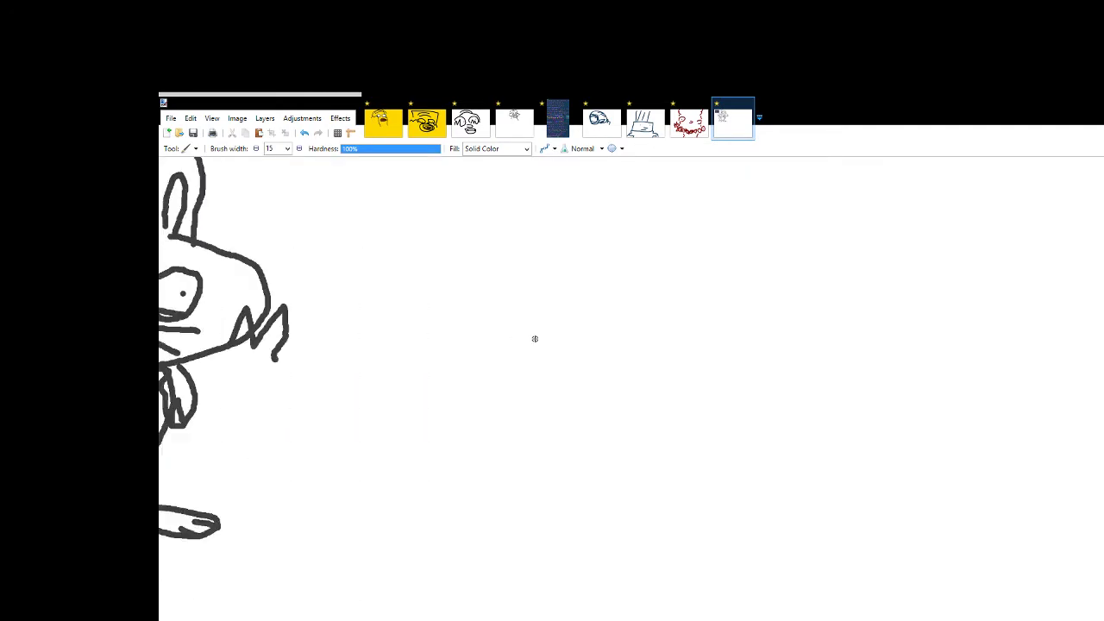
scroll(534, 336, down, 5)
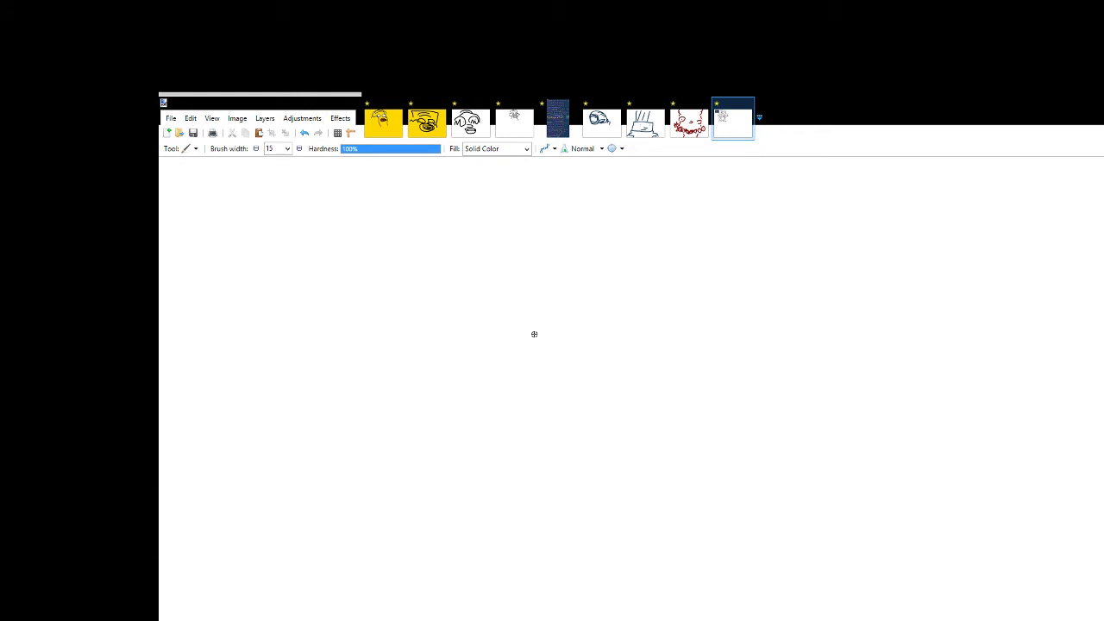
scroll(534, 334, up, 3)
scroll(534, 334, down, 2)
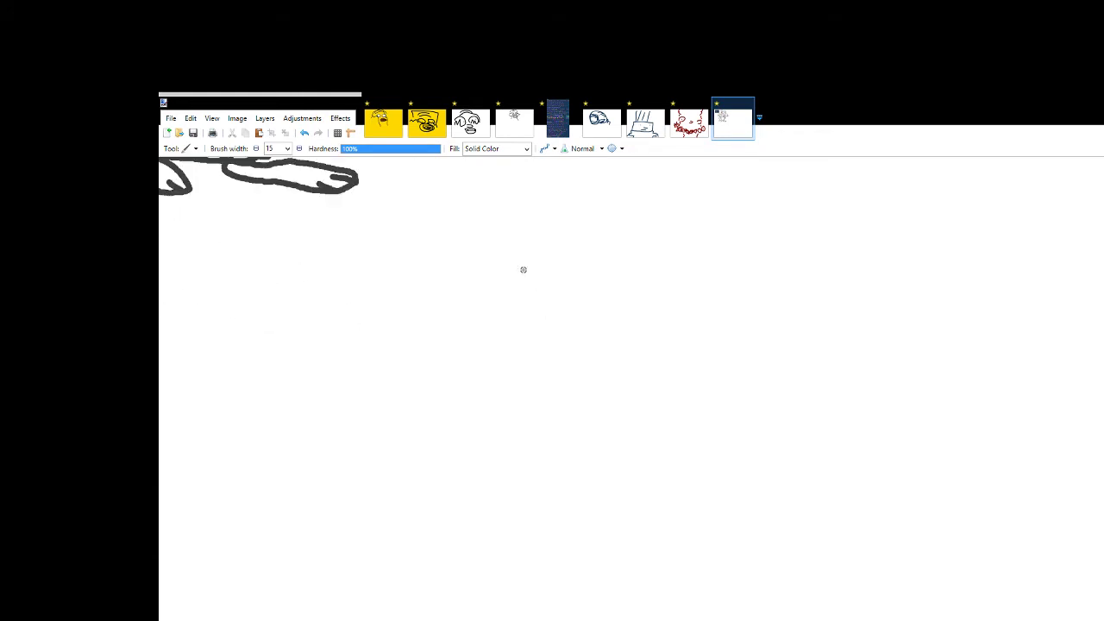
scroll(526, 332, up, 3)
scroll(473, 259, right, 2)
scroll(473, 259, left, 2)
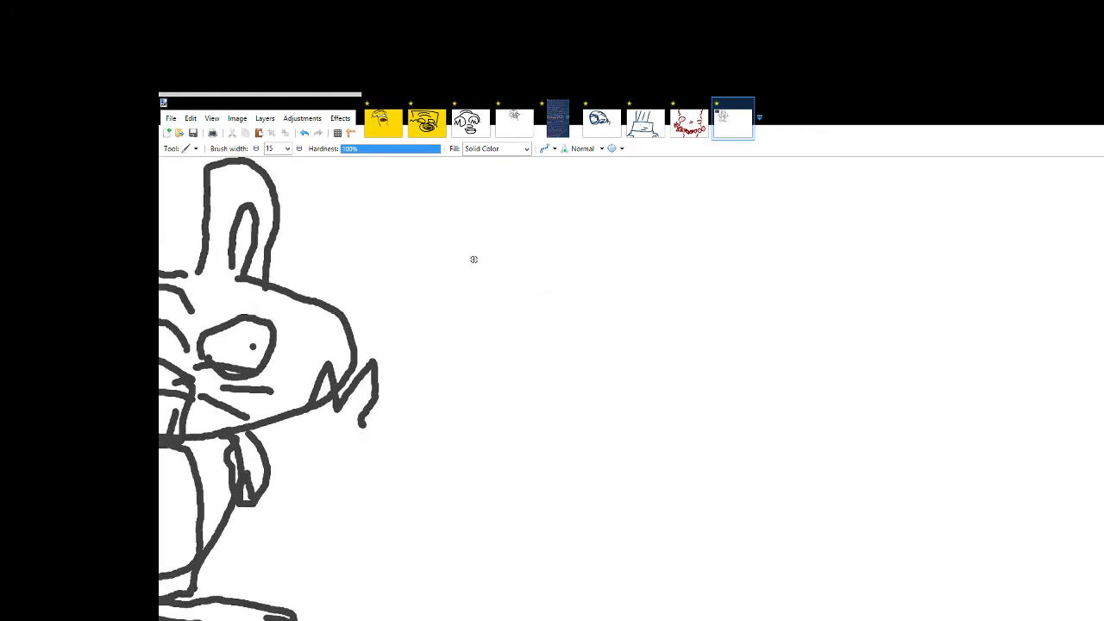
ctrl+scroll(473, 259, up, 2)
ctrl+scroll(474, 258, up, 1)
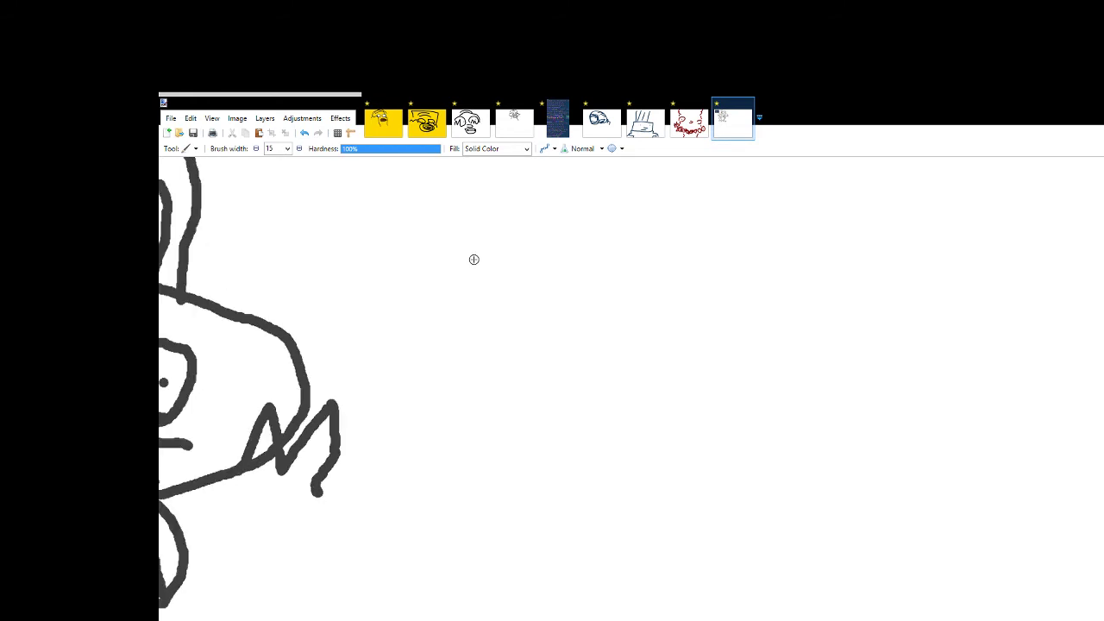
scroll(484, 279, left, 2)
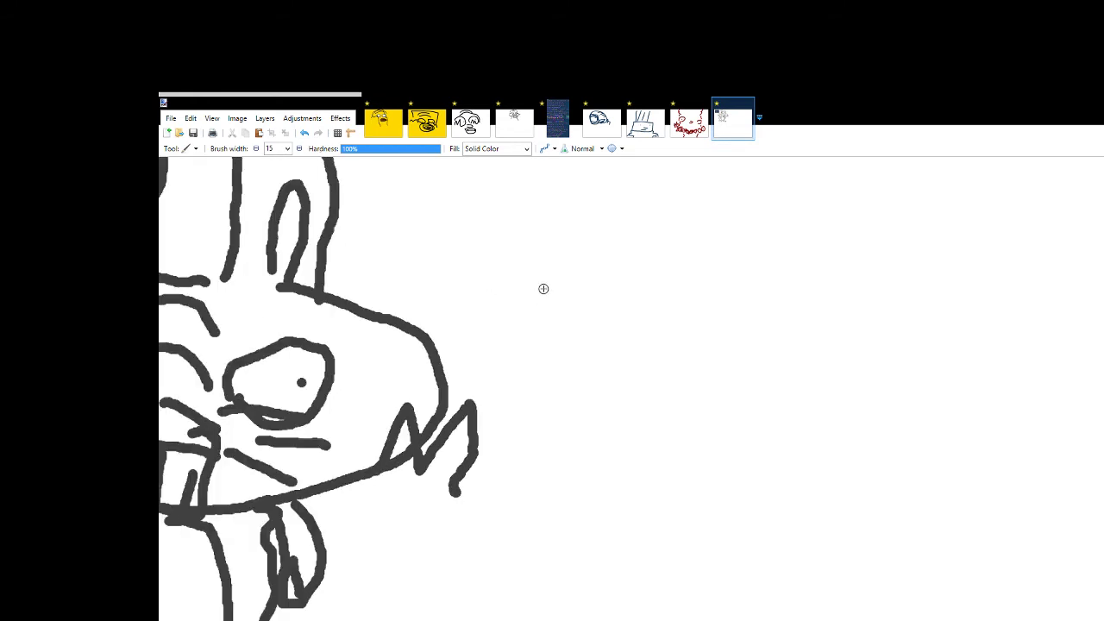
mouse_move(542, 288)
mouse_down()
mouse_move(586, 262)
mouse_move(620, 285)
mouse_move(621, 328)
mouse_up()
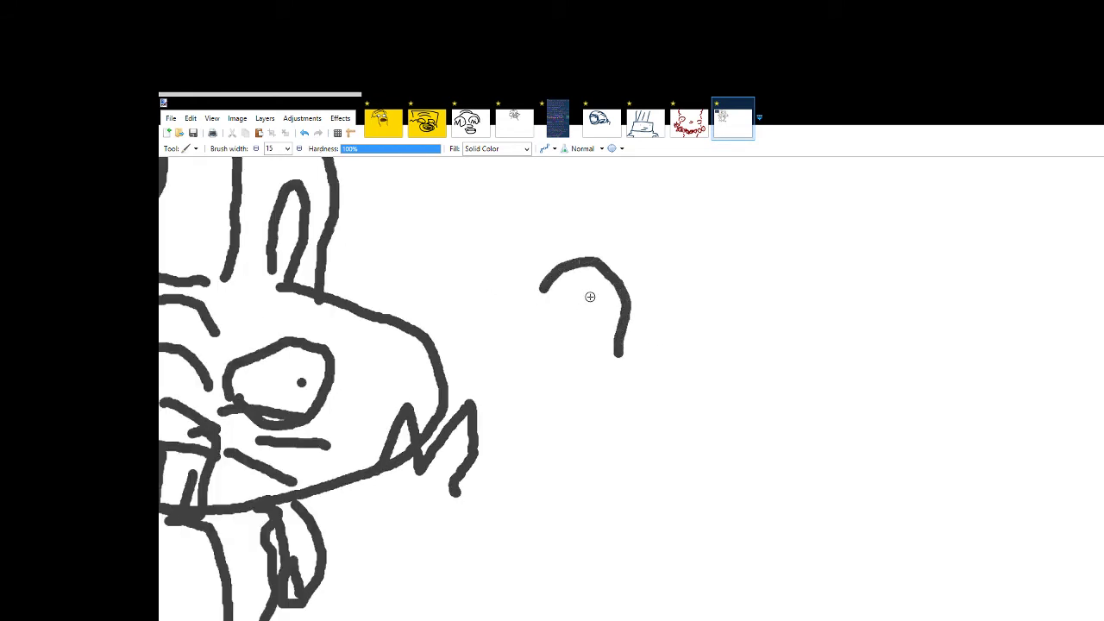
key(ctrl+z)
Draw a row of four tall rounded spikes with inner outlines in the blank area beside the rabbit
ctrl+scroll(586, 338, down, 3)
ctrl+scroll(601, 340, up, 2)
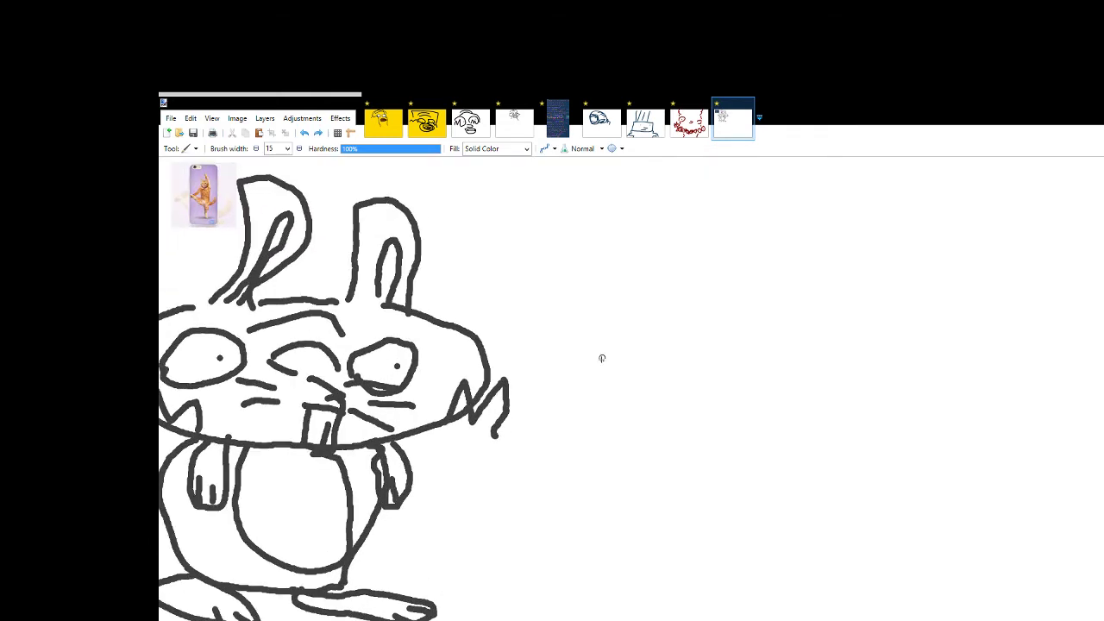
mouse_move(601, 366)
mouse_down()
mouse_move(612, 295)
mouse_move(643, 292)
mouse_move(646, 377)
mouse_move(671, 264)
mouse_move(697, 376)
mouse_move(782, 280)
mouse_move(777, 387)
mouse_move(823, 264)
mouse_move(876, 361)
mouse_move(635, 361)
mouse_up()
mouse_move(676, 373)
mouse_down()
mouse_move(671, 302)
mouse_move(678, 370)
mouse_move(756, 298)
mouse_move(768, 373)
mouse_move(826, 299)
mouse_move(844, 379)
mouse_up()
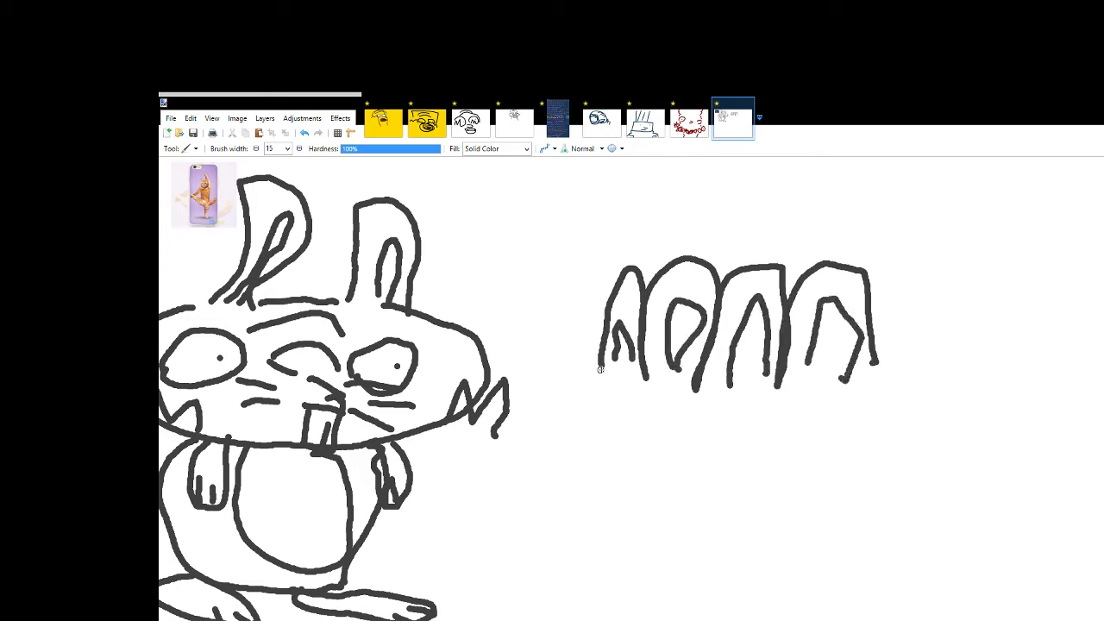
Draw both sides of the second character's head down from the spikes and add two narrow eyes with dot pupils
mouse_move(874, 362)
mouse_down()
mouse_move(892, 390)
mouse_move(898, 516)
mouse_up()
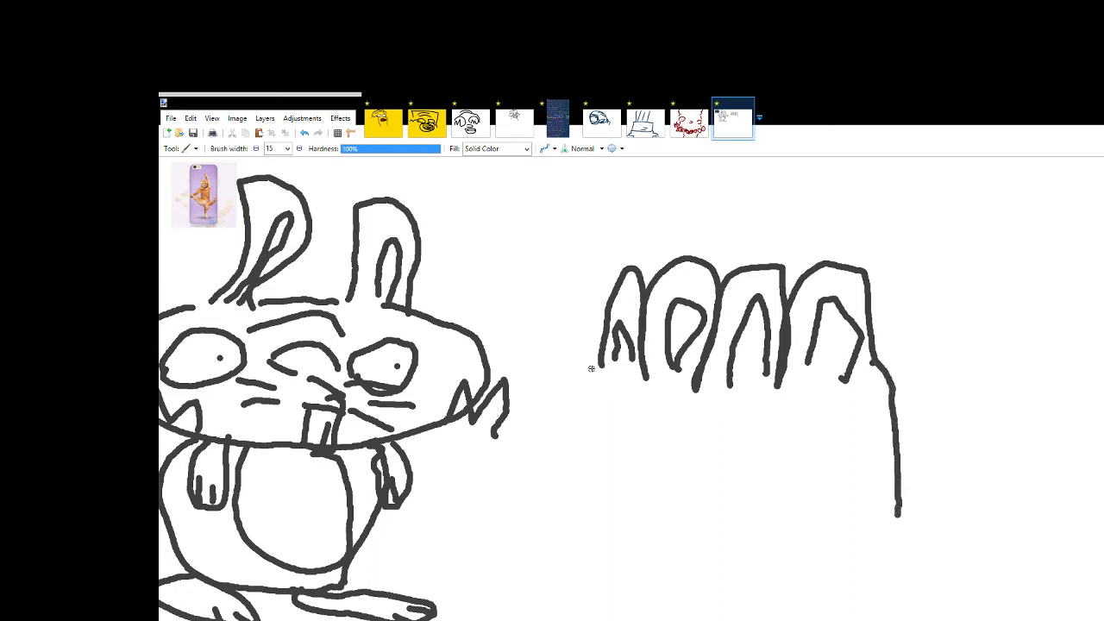
drag(601, 364, 605, 519)
mouse_move(679, 448)
mouse_down()
mouse_move(685, 419)
mouse_move(687, 450)
mouse_up()
mouse_move(813, 445)
mouse_down()
mouse_move(841, 414)
mouse_move(860, 431)
mouse_move(824, 442)
mouse_up()
click(845, 430)
Add a small angular nose, then draw the open mouth and rounded jaw to complete the second character's face
scroll(707, 483, down, 2)
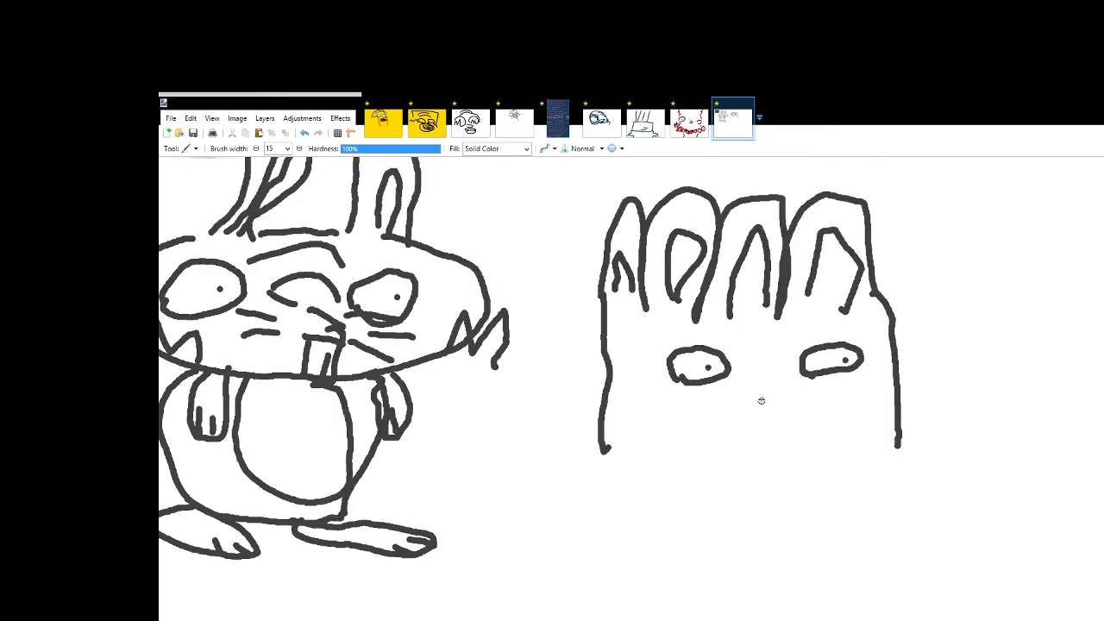
drag(760, 400, 762, 412)
mouse_move(898, 434)
mouse_down()
mouse_move(796, 442)
mouse_move(736, 466)
mouse_move(785, 489)
mouse_move(892, 467)
mouse_move(887, 511)
mouse_move(860, 541)
mouse_move(796, 551)
mouse_move(716, 535)
mouse_move(660, 508)
mouse_move(603, 448)
mouse_up()
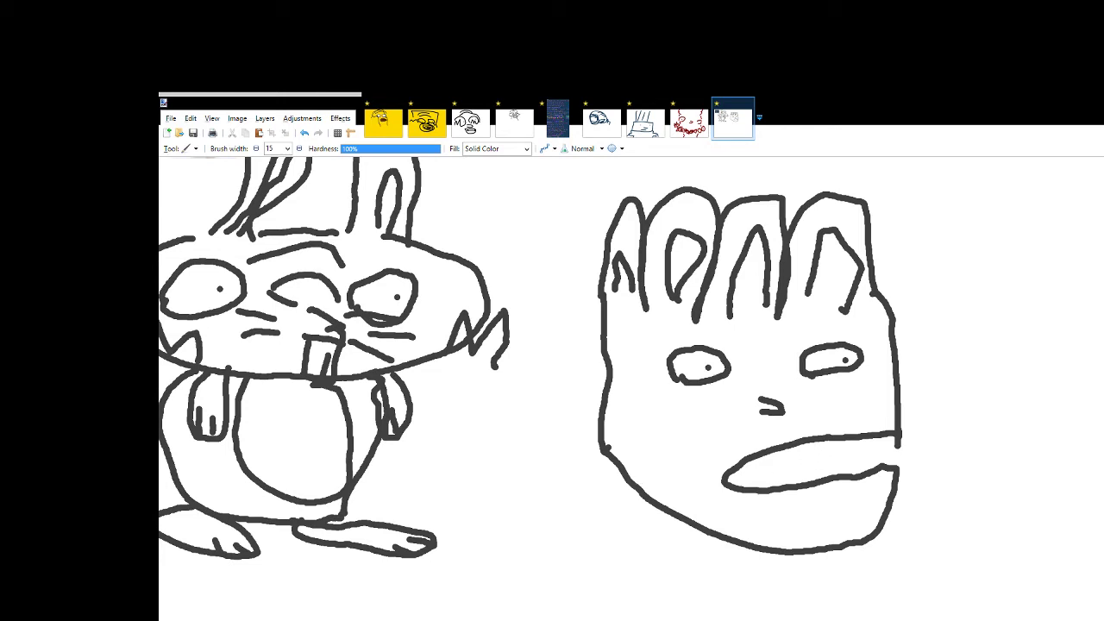
scroll(681, 486, down, 1)
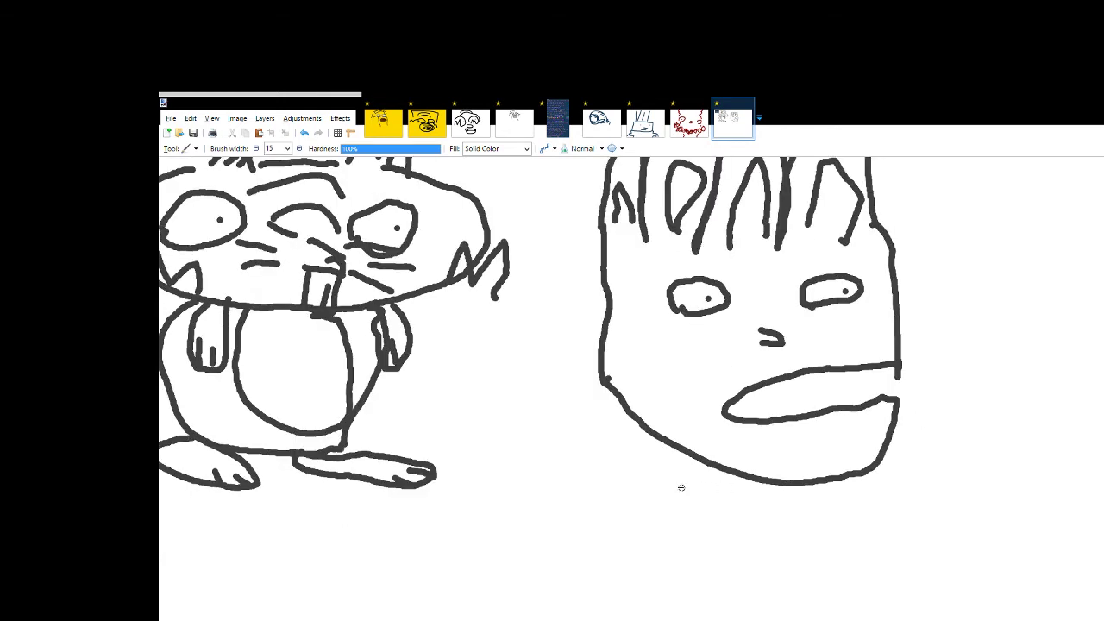
Draw a large rounded body beneath the second character's head and add two short leg lines under it
scroll(854, 453, up, 1)
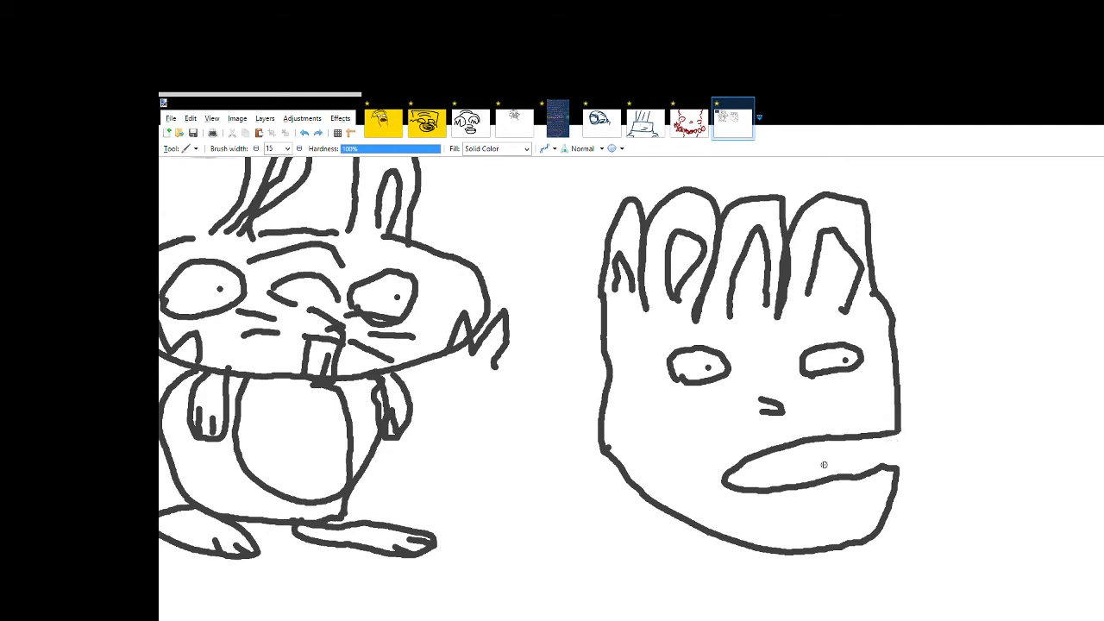
scroll(821, 463, down, 2)
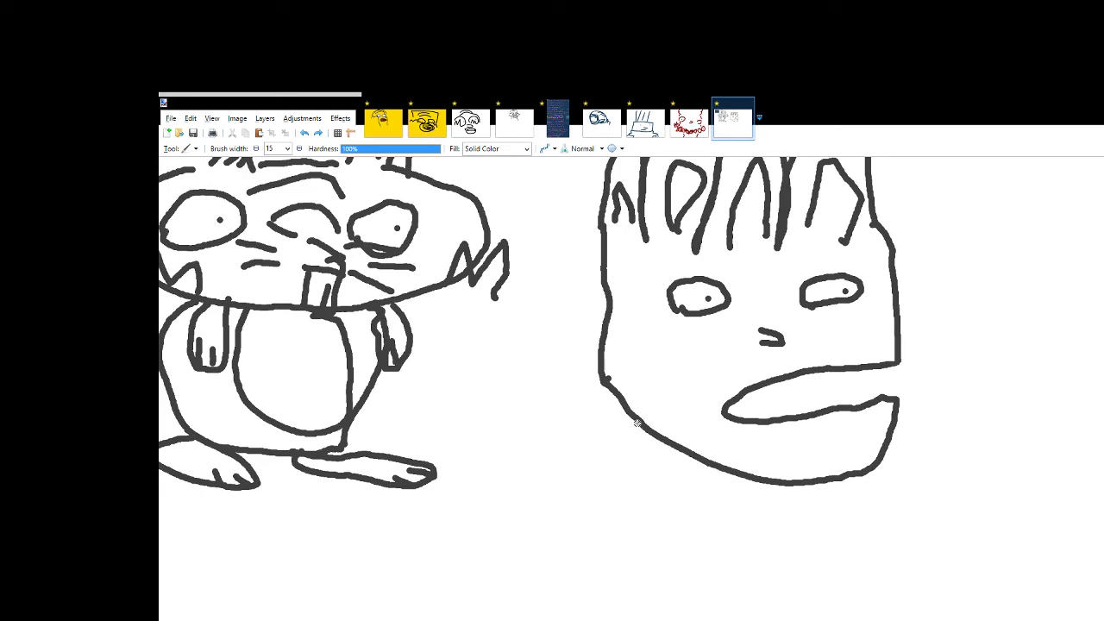
mouse_move(637, 423)
mouse_down()
mouse_move(556, 448)
mouse_move(584, 536)
mouse_move(691, 606)
mouse_move(918, 595)
mouse_move(871, 478)
mouse_up()
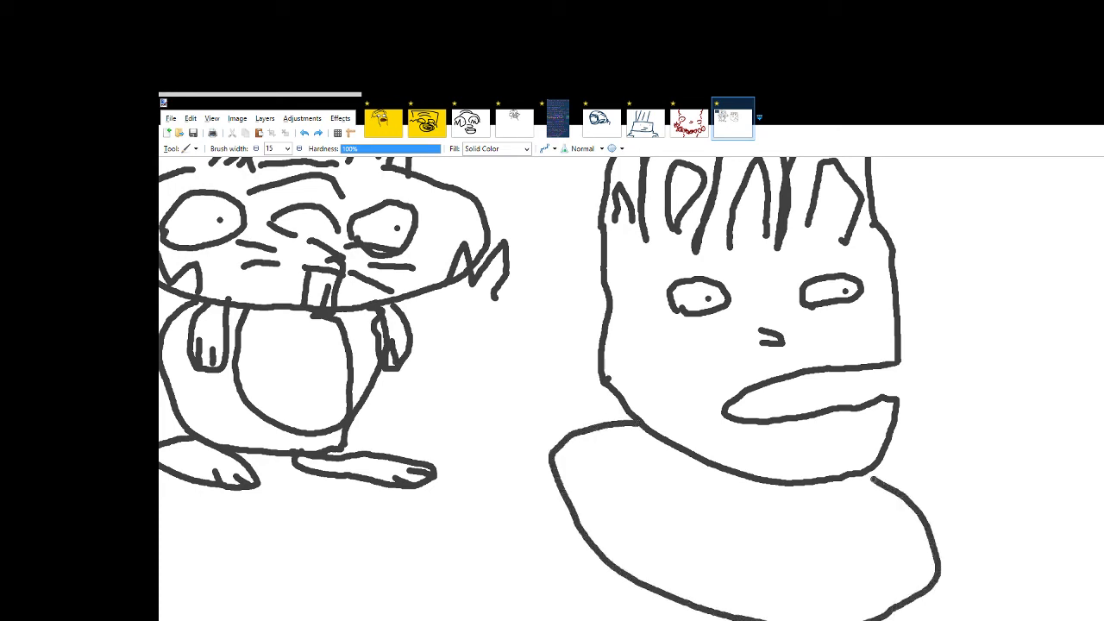
scroll(700, 520, down, 3)
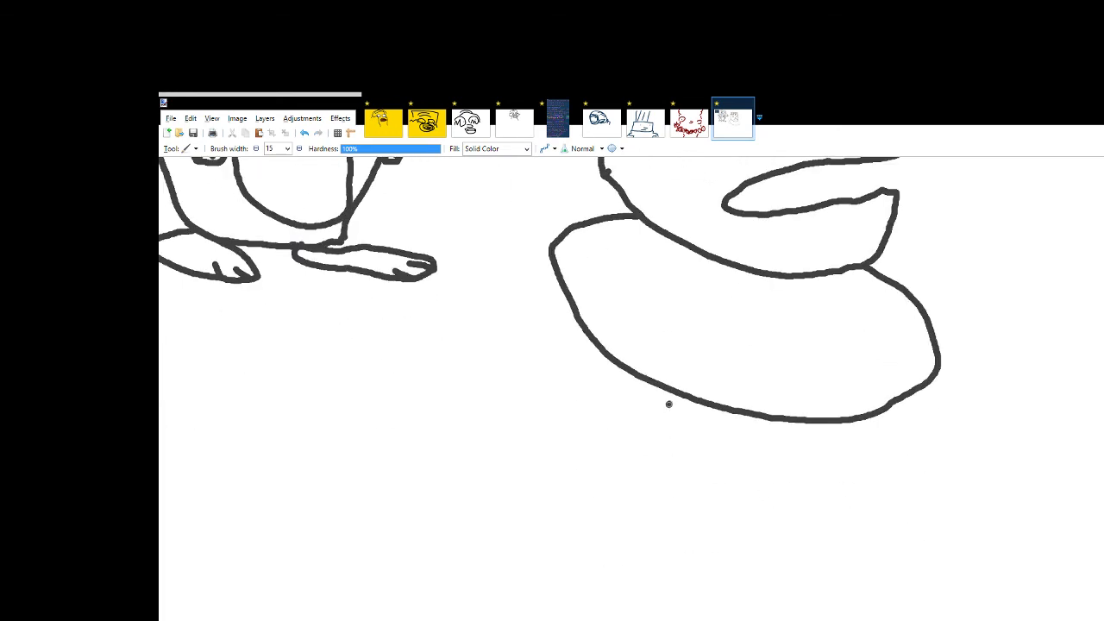
drag(668, 404, 656, 490)
drag(801, 423, 803, 496)
Draw short whisker strokes on both cheeks of the second character's face, beside the nose and under the eyes
scroll(732, 463, up, 4)
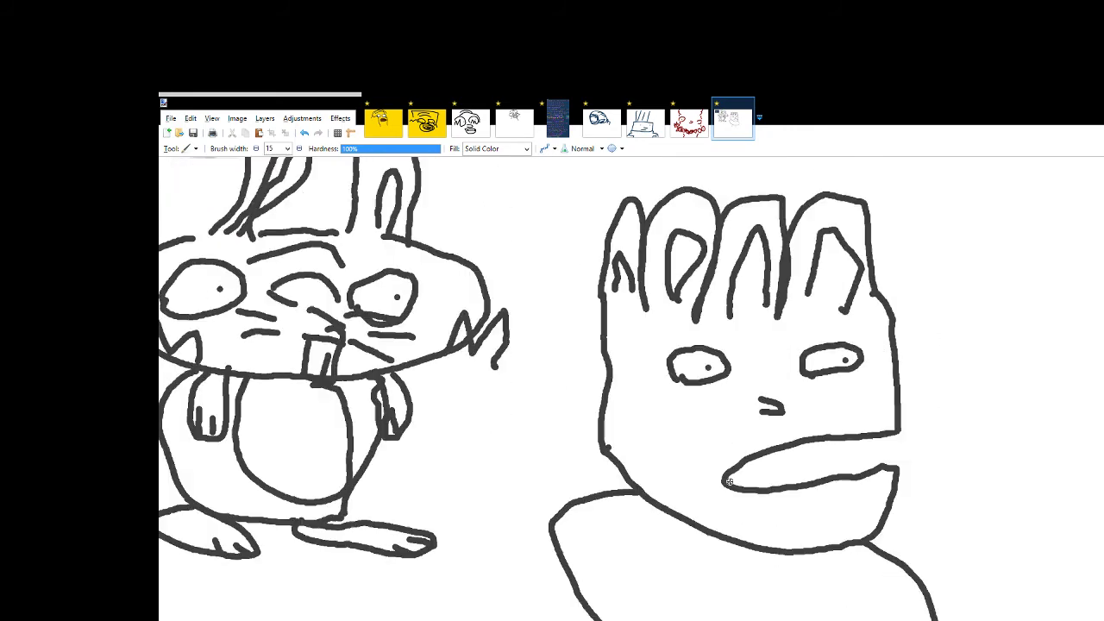
drag(797, 394, 854, 378)
mouse_move(816, 398)
mouse_down()
mouse_move(855, 402)
mouse_move(862, 421)
mouse_up()
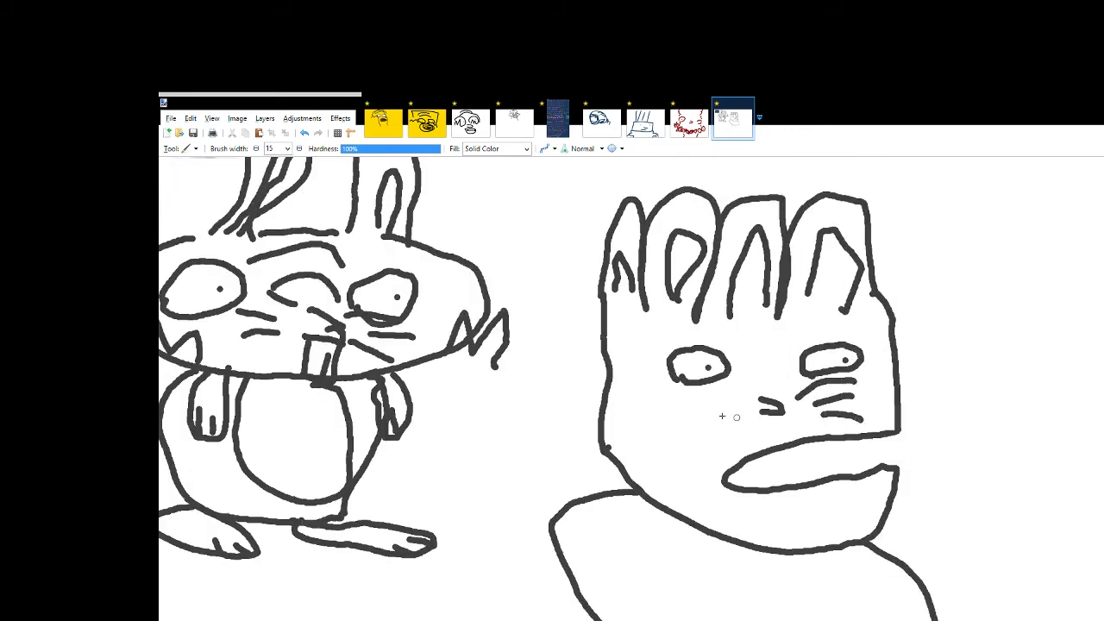
drag(721, 393, 662, 416)
mouse_move(692, 421)
mouse_down()
mouse_move(663, 412)
mouse_move(647, 442)
mouse_up()
Look over the second character from its spikes to its legs and the rabbit beside it
scroll(673, 444, down, 4)
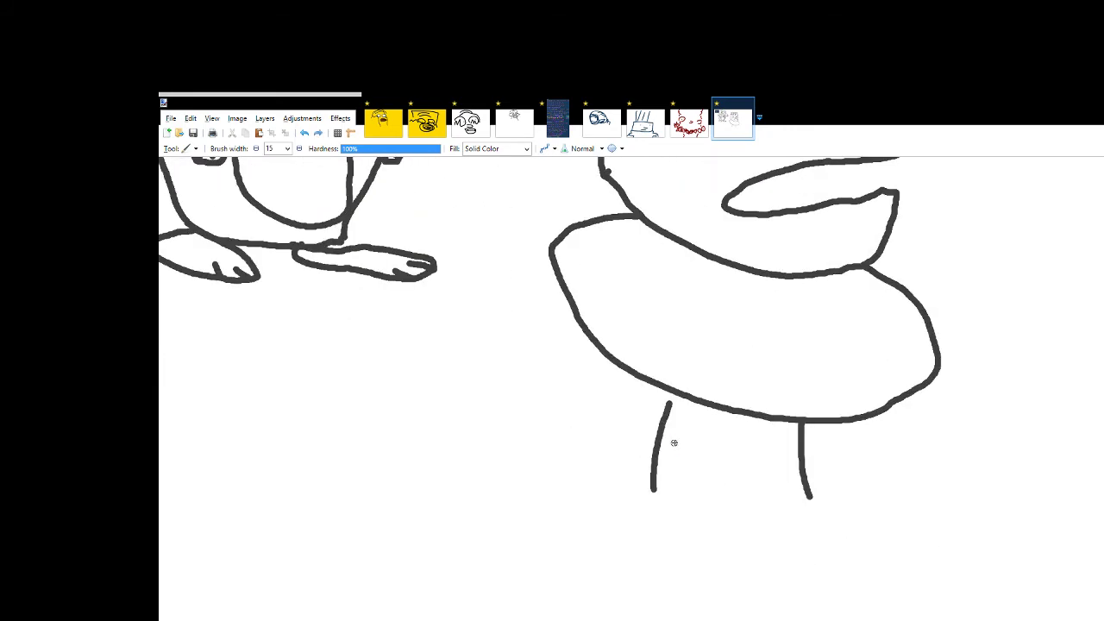
ctrl+scroll(696, 428, up, 1)
ctrl+scroll(715, 417, down, 1)
scroll(715, 416, up, 2)
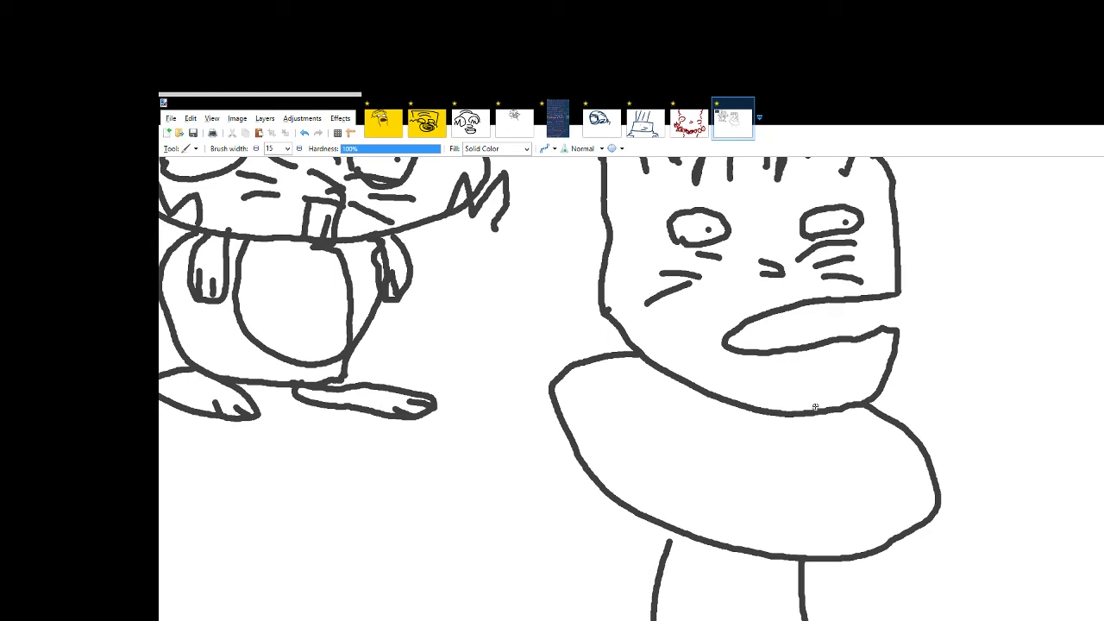
scroll(815, 407, up, 5)
scroll(882, 374, right, 4)
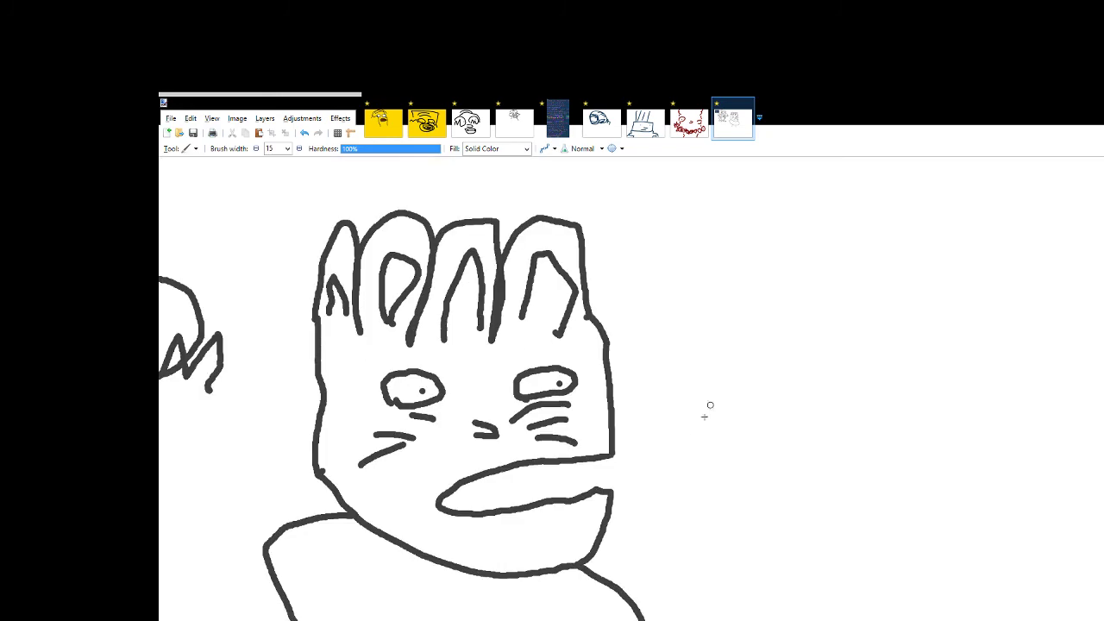
scroll(707, 404, down, 2)
scroll(742, 480, left, 5)
scroll(655, 518, left, 4)
scroll(722, 517, down, 5)
scroll(530, 485, right, 5)
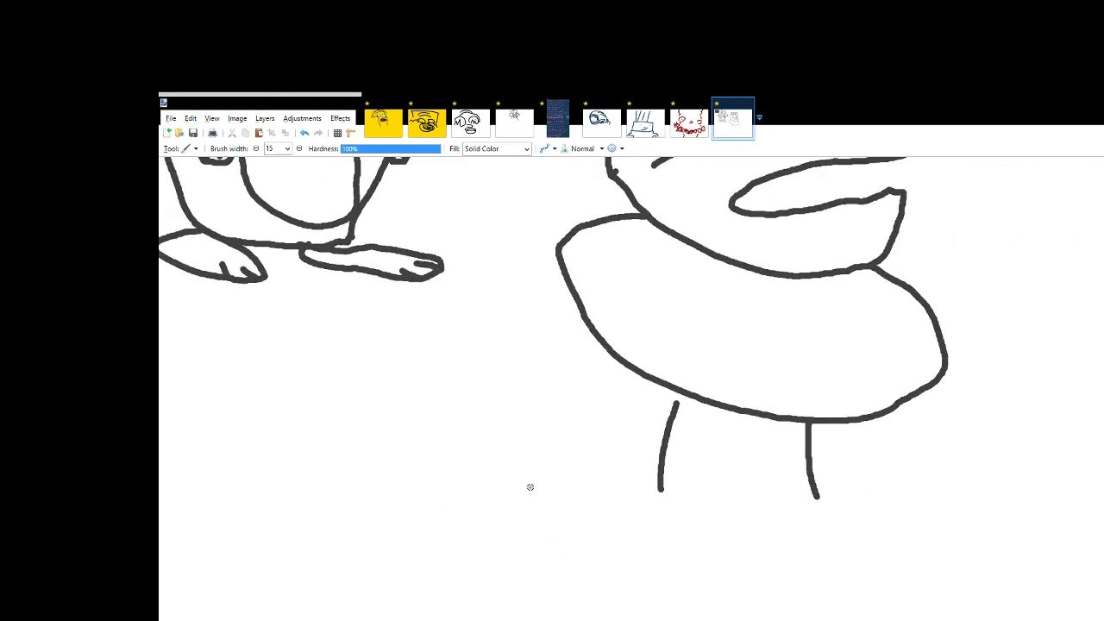
scroll(673, 494, right, 4)
scroll(677, 509, up, 2)
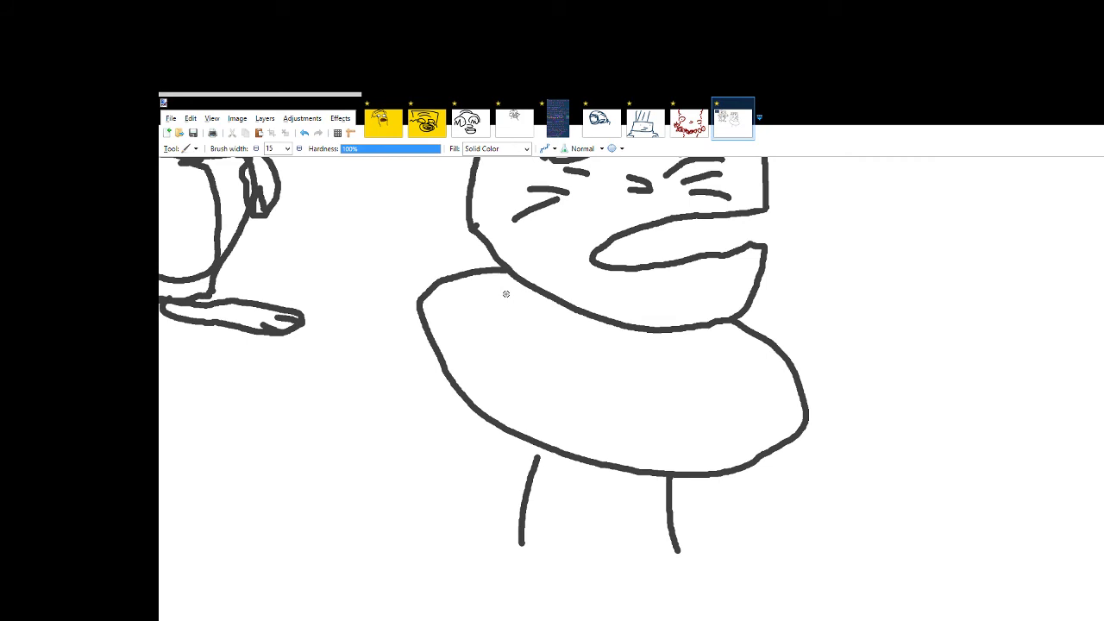
scroll(635, 180, up, 10)
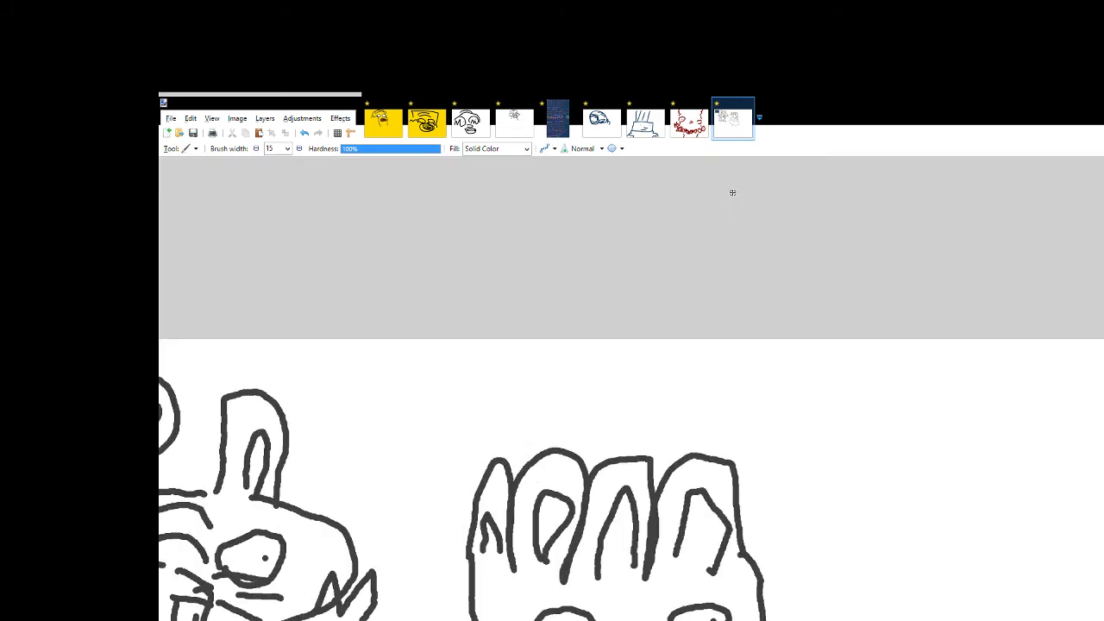
scroll(733, 193, down, 5)
scroll(848, 282, right, 2)
scroll(777, 348, up, 1)
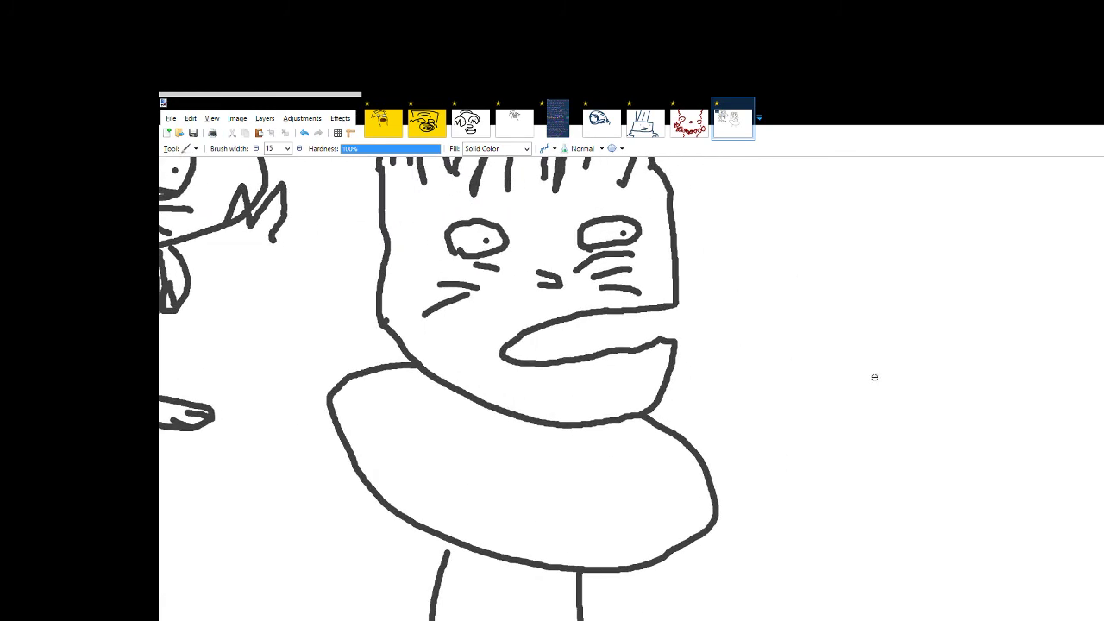
scroll(1060, 348, left, 2)
scroll(1059, 347, down, 1)
scroll(671, 466, left, 5)
scroll(670, 466, down, 2)
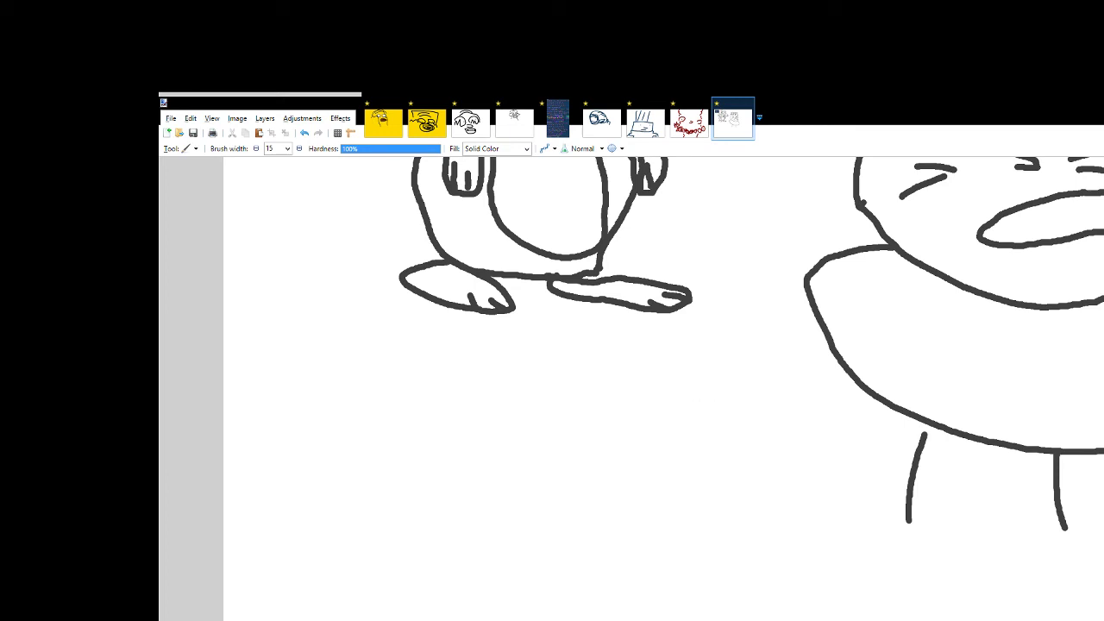
drag(735, 532, 433, 471)
drag(845, 452, 735, 547)
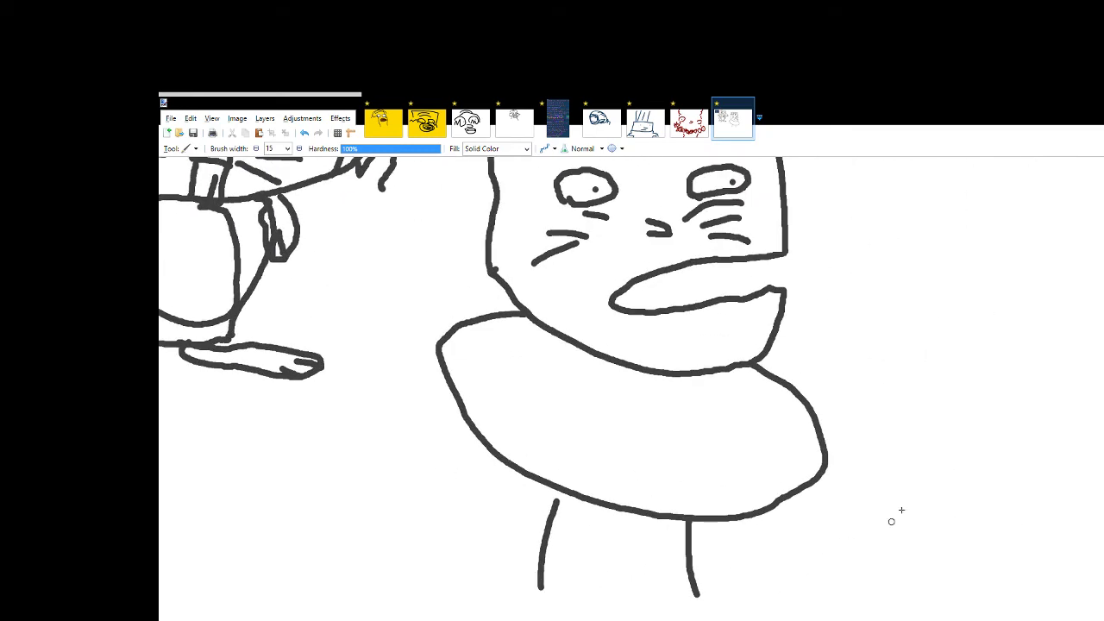
mouse_move(897, 516)
mouse_down()
mouse_move(1084, 552)
mouse_move(811, 402)
mouse_move(1035, 406)
mouse_move(1101, 435)
mouse_up()
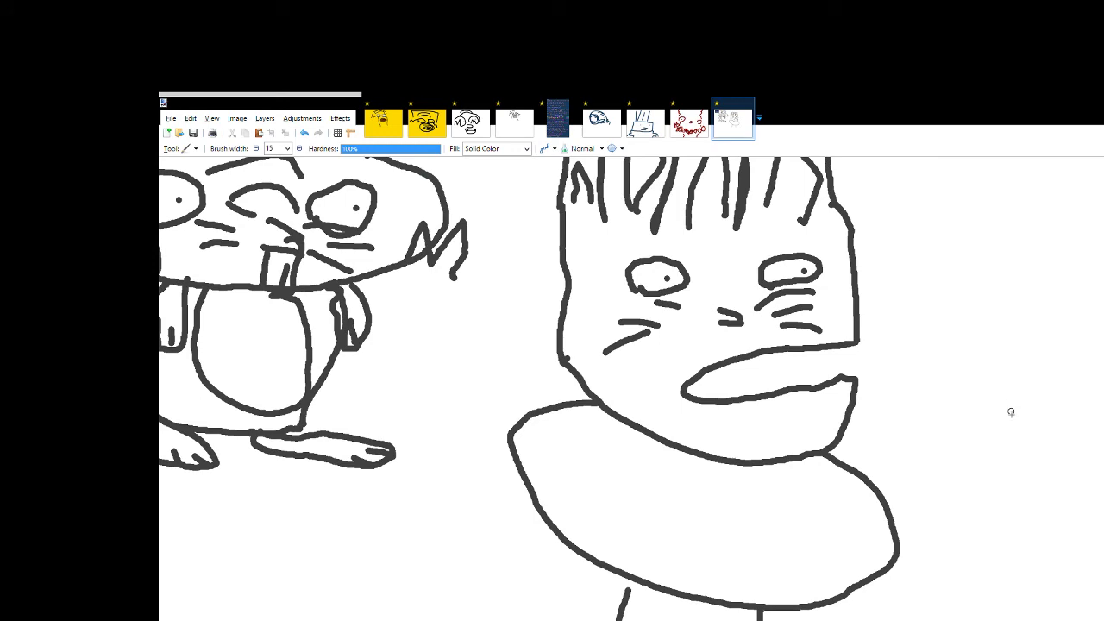
mouse_move(639, 279)
mouse_down()
mouse_move(792, 414)
mouse_move(1014, 410)
mouse_move(879, 429)
mouse_up()
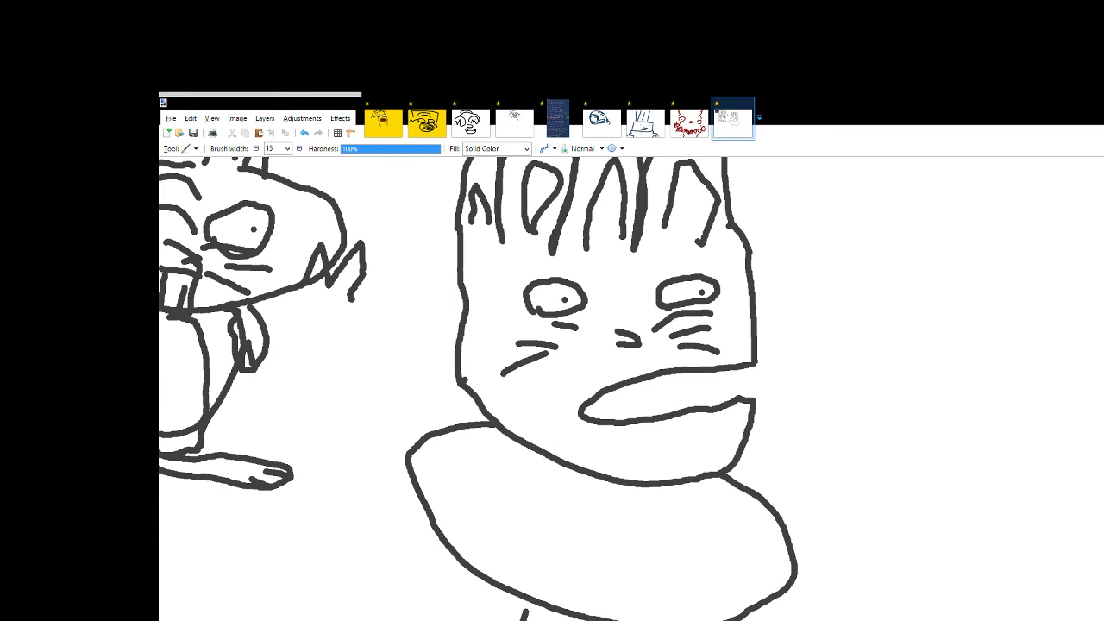
Compare the rabbit, the second character and the small reference pictures across the whole canvas and up close
key(ctrl+minus)
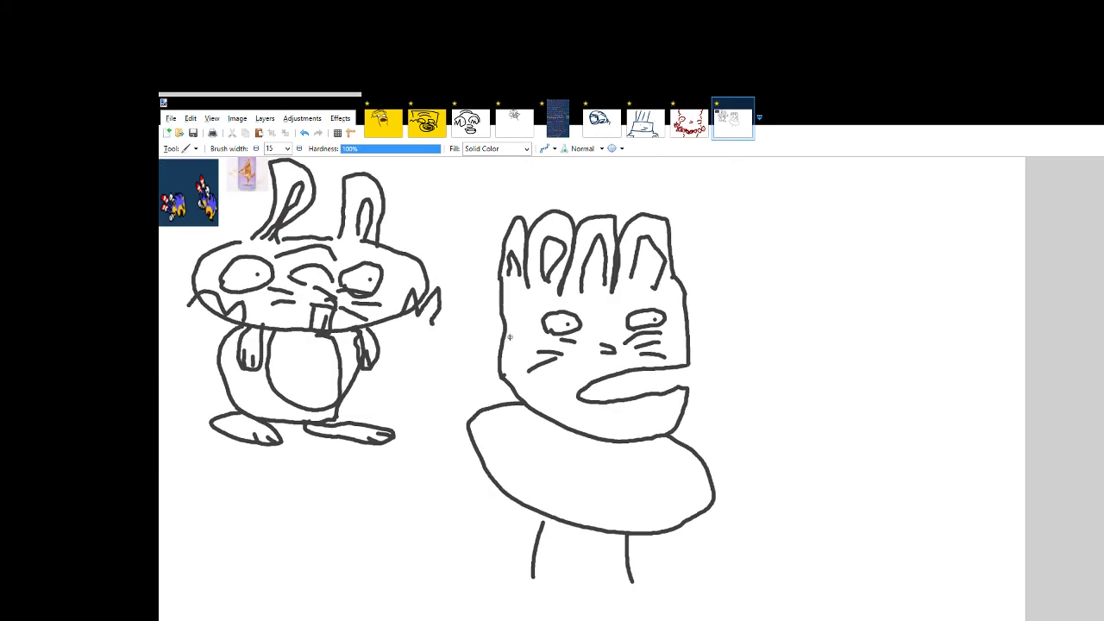
key(ctrl+plus)
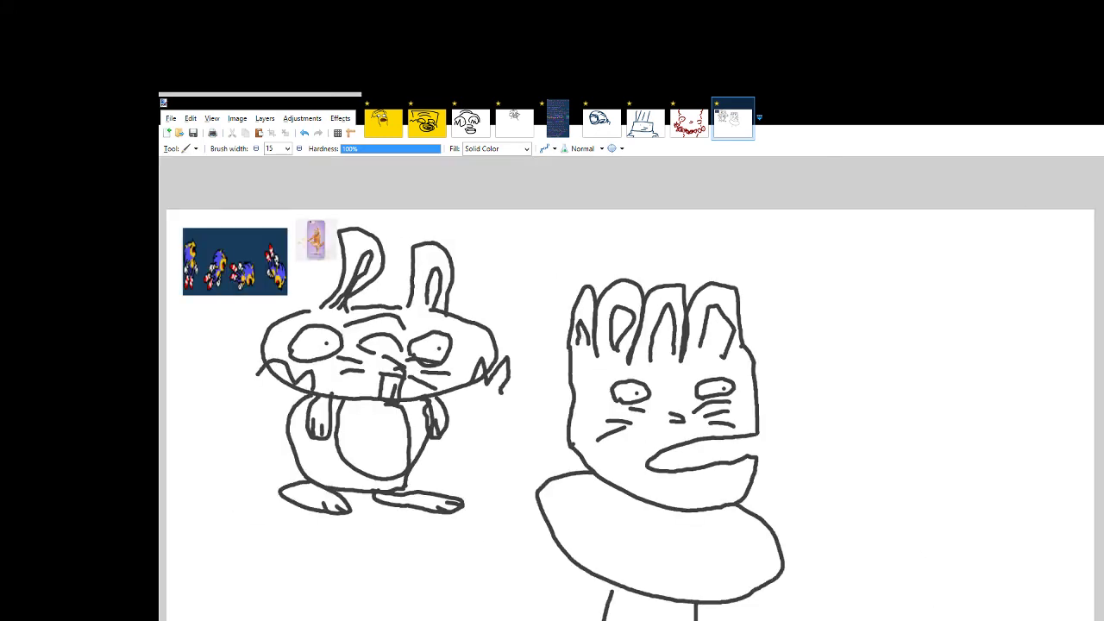
key(ctrl+minus)
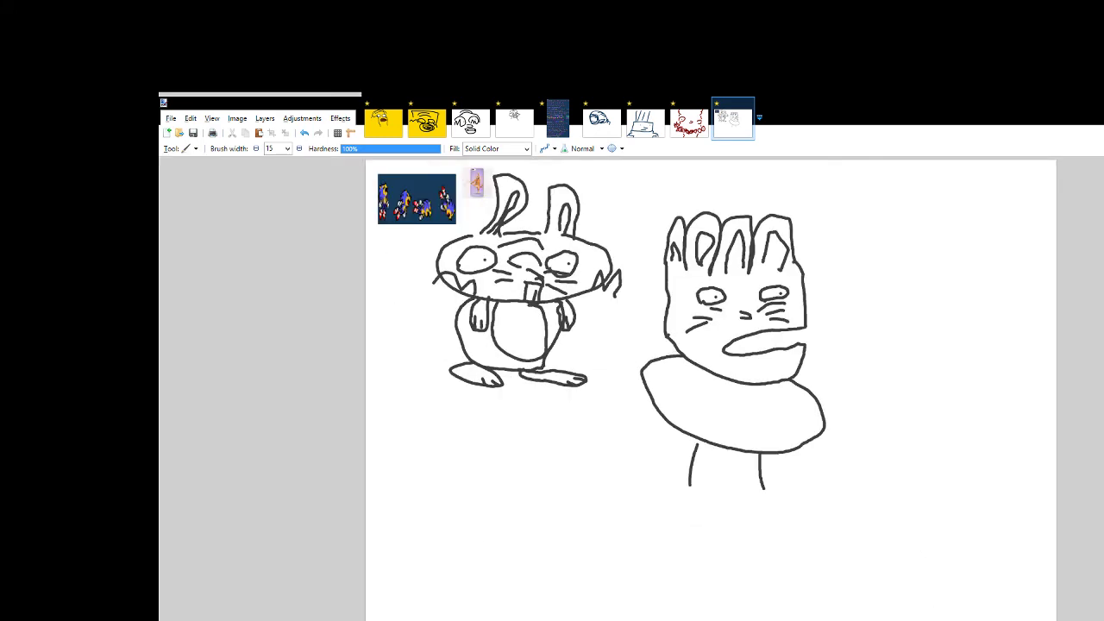
key(ctrl+plus)
key(ctrl+minus)
key(ctrl+plus)
key(ctrl+minus)
key(ctrl+plus)
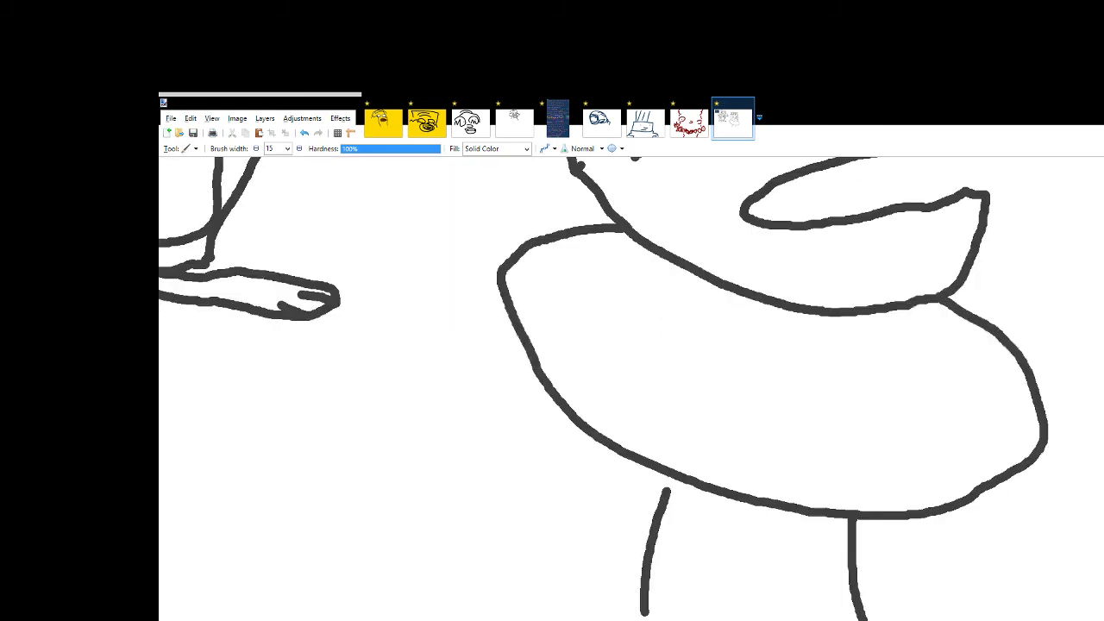
scroll(1008, 606, up, 10)
scroll(680, 544, left, 10)
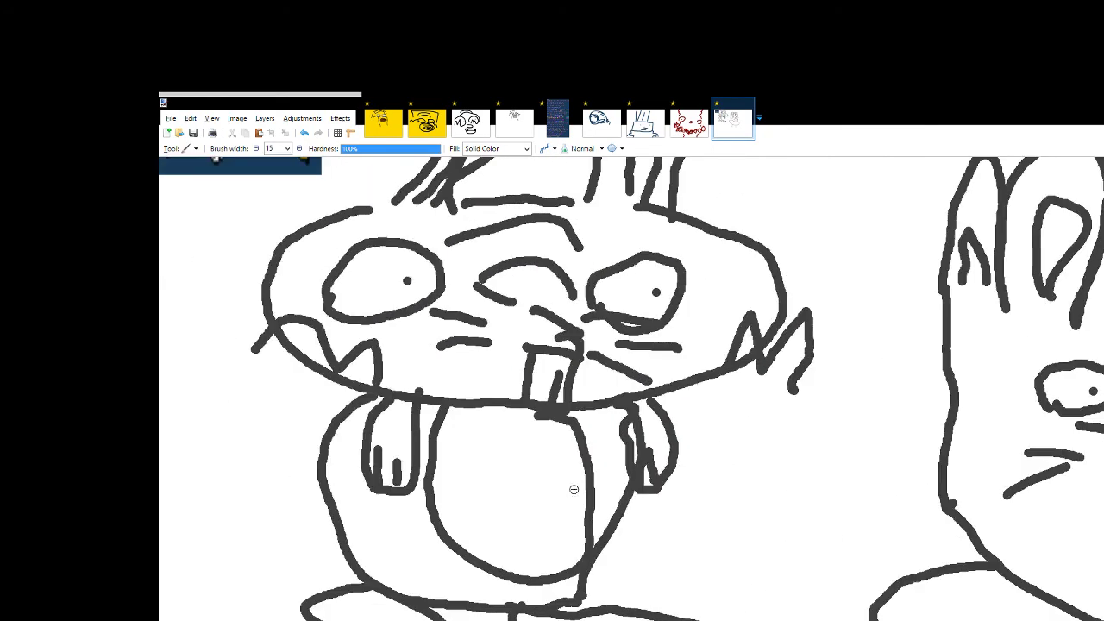
key(ctrl+minus)
scroll(702, 391, up, 3)
scroll(702, 391, down, 3)
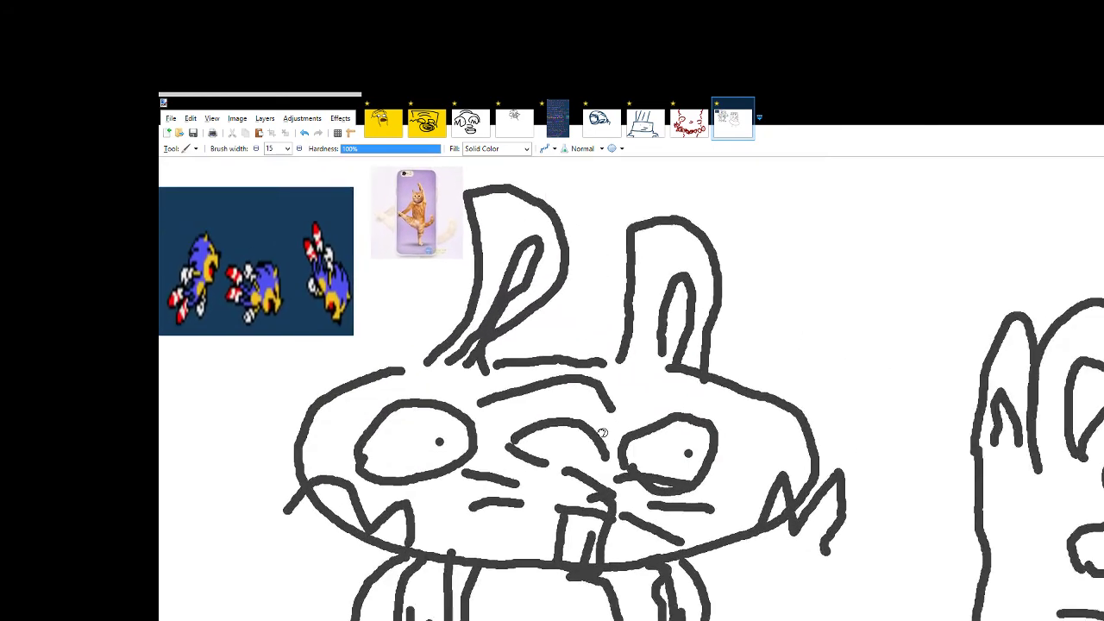
key(ctrl+plus)
scroll(701, 391, right, 5)
scroll(702, 390, right, 5)
scroll(702, 391, down, 5)
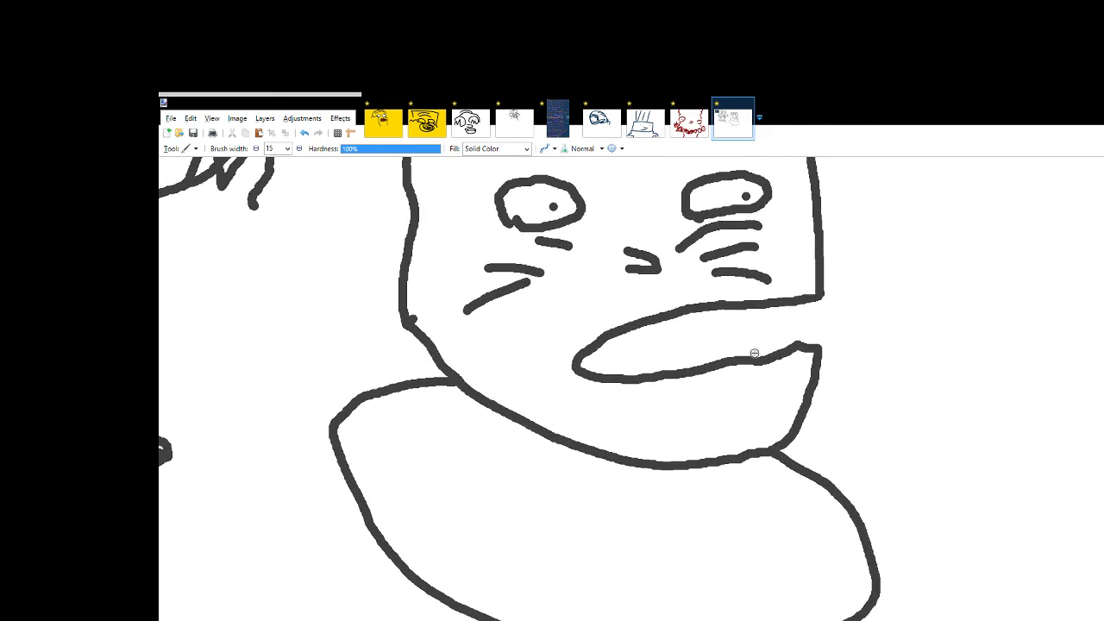
scroll(570, 311, up, 3)
scroll(570, 320, down, 5)
scroll(540, 325, up, 5)
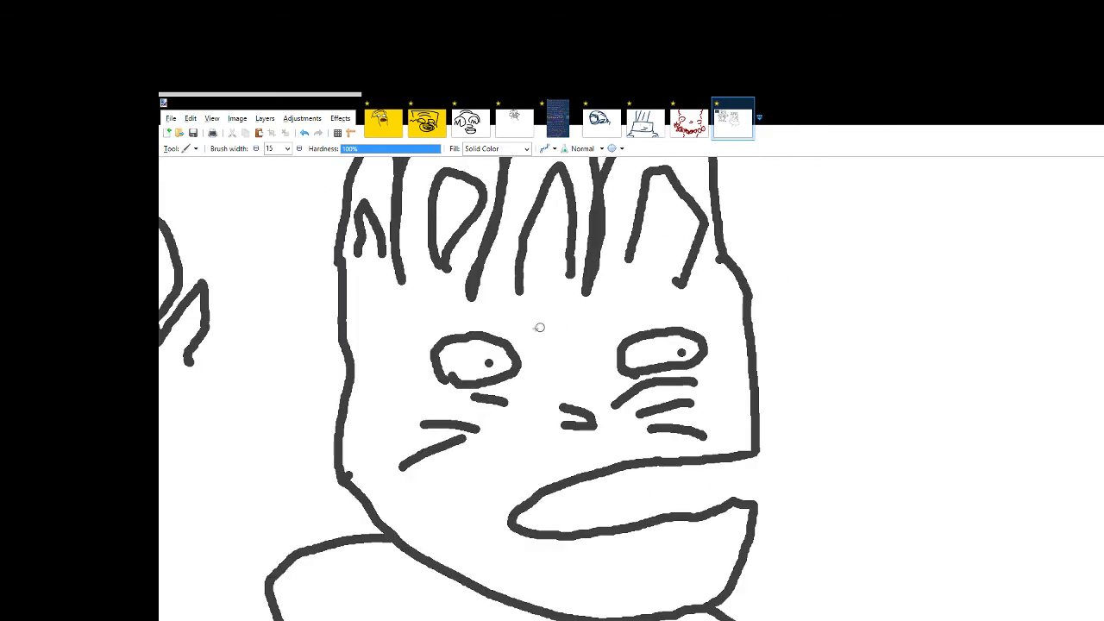
Draw two small hanging arms with short finger lines on either side of the second character's body
scroll(431, 362, down, 3)
scroll(369, 379, down, 3)
mouse_move(363, 236)
mouse_down()
mouse_move(380, 291)
mouse_move(359, 338)
mouse_move(335, 246)
mouse_up()
drag(357, 313, 366, 306)
mouse_move(635, 298)
mouse_down()
mouse_move(628, 382)
mouse_move(686, 403)
mouse_move(669, 299)
mouse_move(696, 276)
mouse_move(721, 332)
mouse_move(758, 368)
mouse_move(759, 317)
mouse_move(734, 283)
mouse_up()
key(ctrl+z)
mouse_move(738, 340)
mouse_down()
mouse_move(740, 366)
mouse_move(754, 361)
mouse_up()
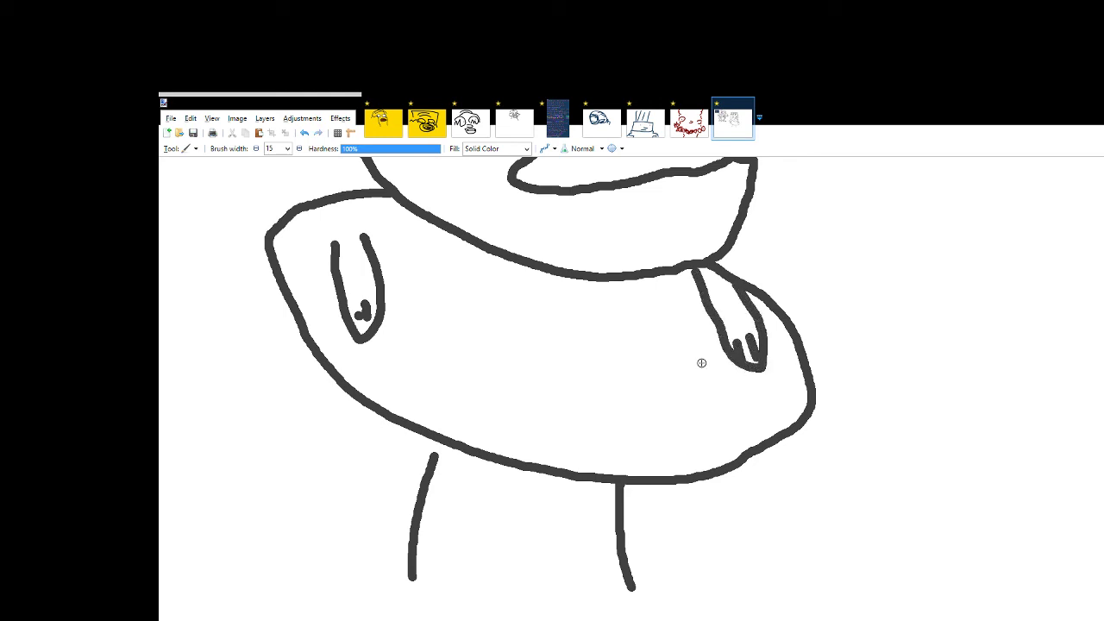
scroll(433, 378, up, 2)
drag(354, 370, 359, 385)
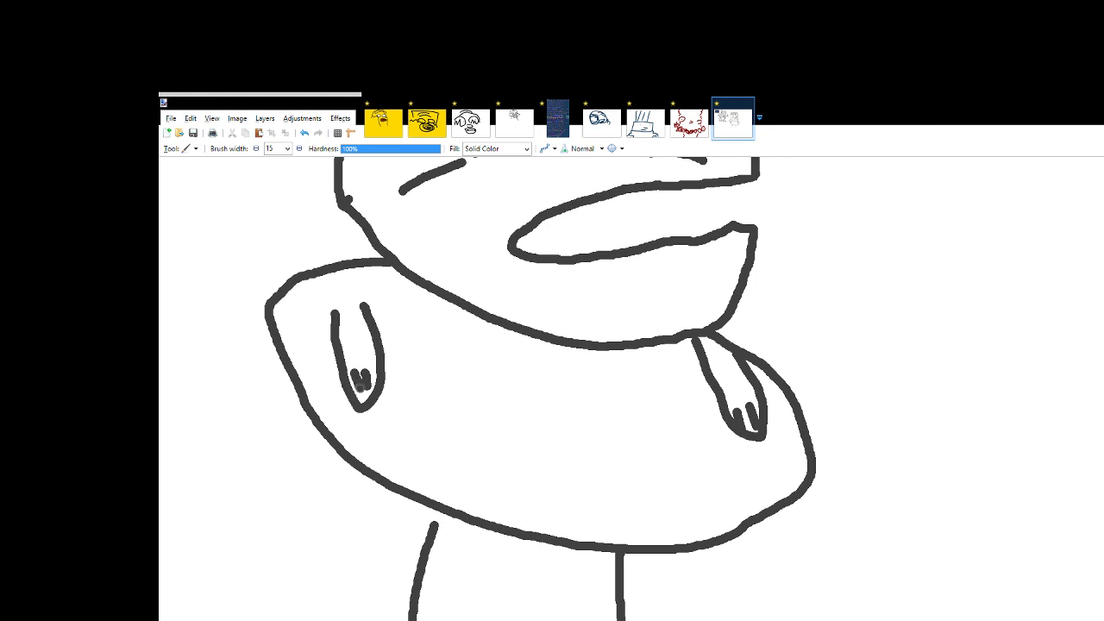
scroll(771, 431, up, 2)
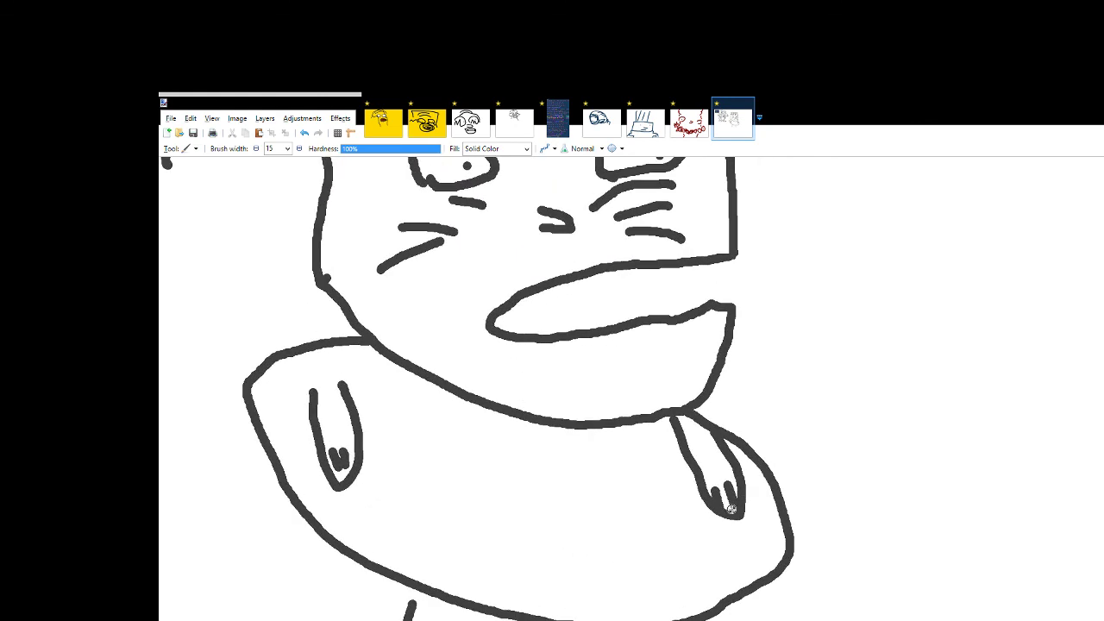
Draw a small rounded tail on the outer edge of the second character's body and another on the rabbit's body
scroll(485, 330, down, 4)
scroll(486, 330, left, 3)
mouse_move(437, 321)
mouse_down()
mouse_move(414, 312)
mouse_move(444, 382)
mouse_move(462, 346)
mouse_up()
scroll(248, 328, left, 5)
scroll(331, 351, up, 3)
scroll(331, 350, left, 2)
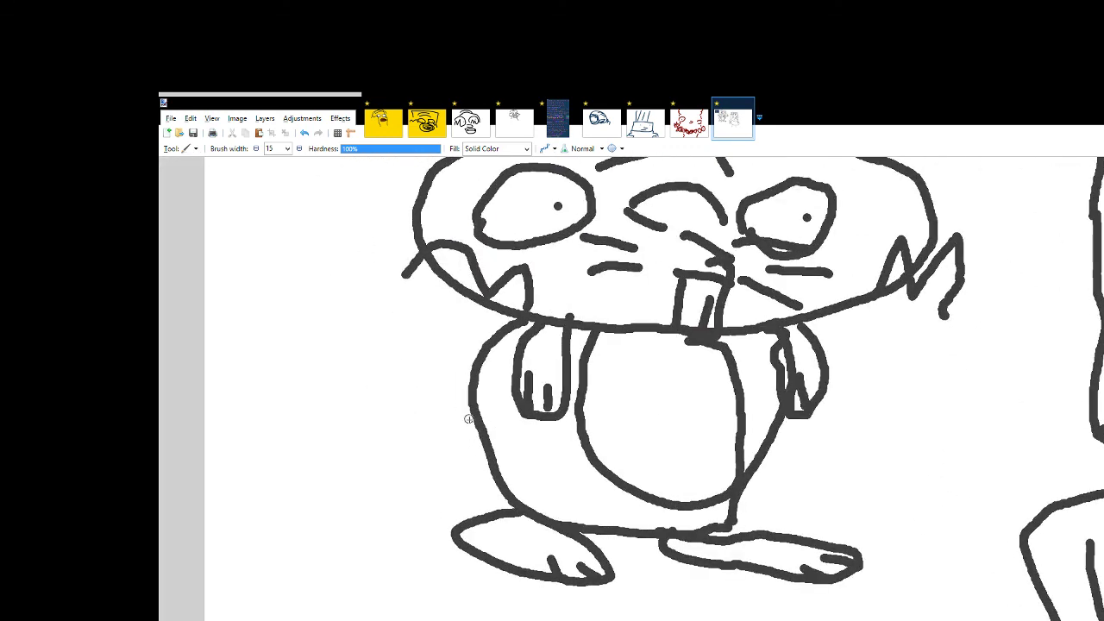
mouse_move(457, 421)
mouse_down()
mouse_move(471, 484)
mouse_move(491, 461)
mouse_up()
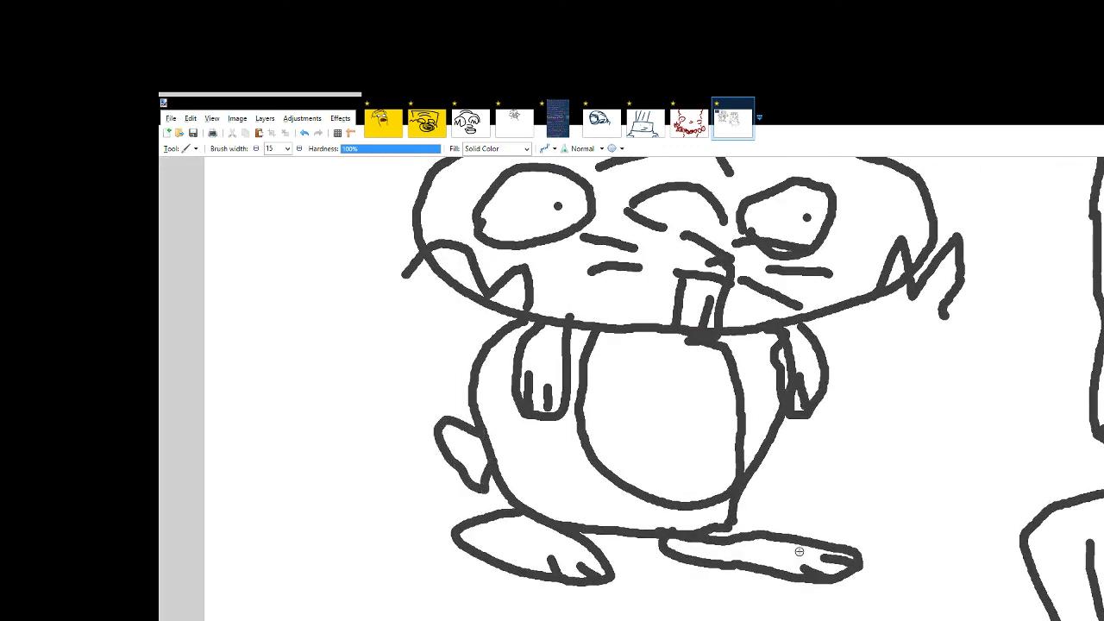
Review the rabbit's tail and body along with the second character's face and arms
scroll(615, 520, up, 3)
scroll(615, 519, left, 3)
scroll(617, 516, down, 5)
scroll(604, 405, right, 4)
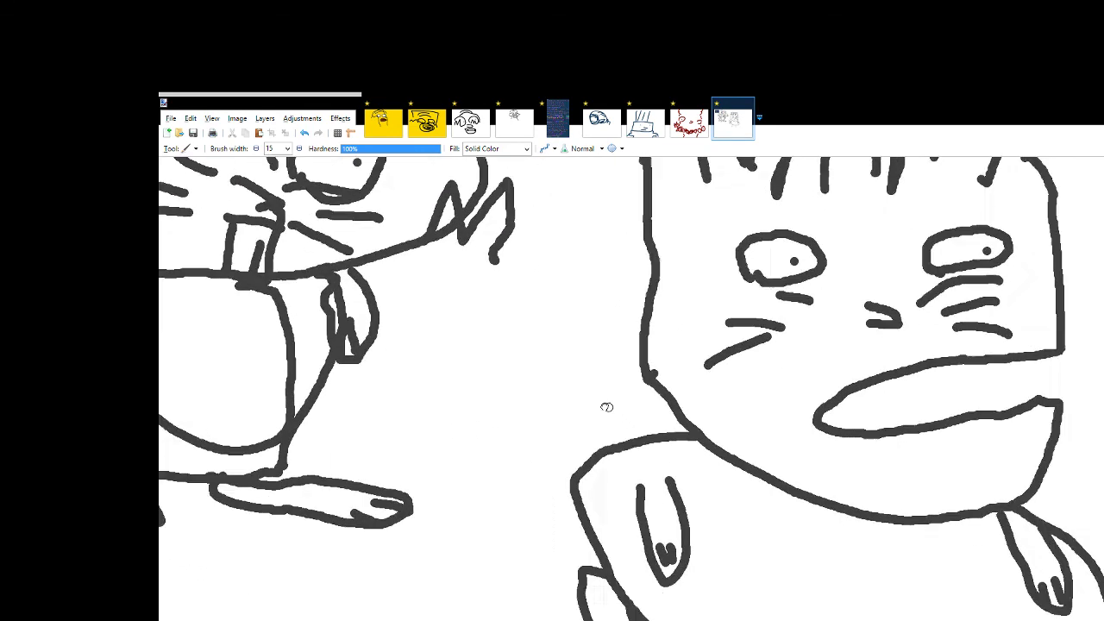
scroll(814, 419, up, 3)
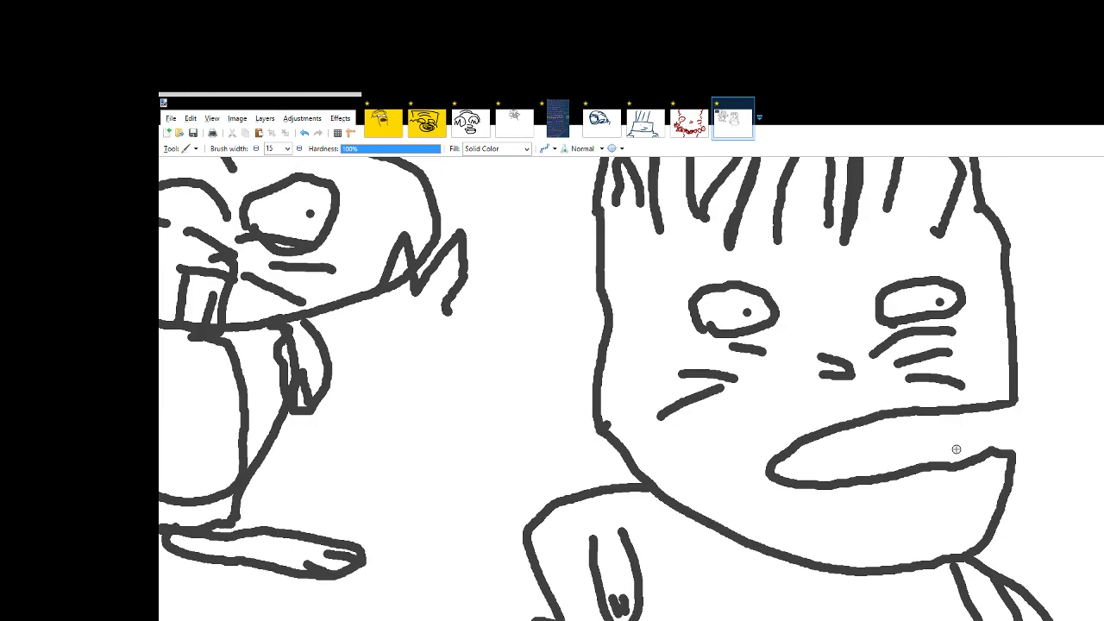
scroll(659, 399, left, 4)
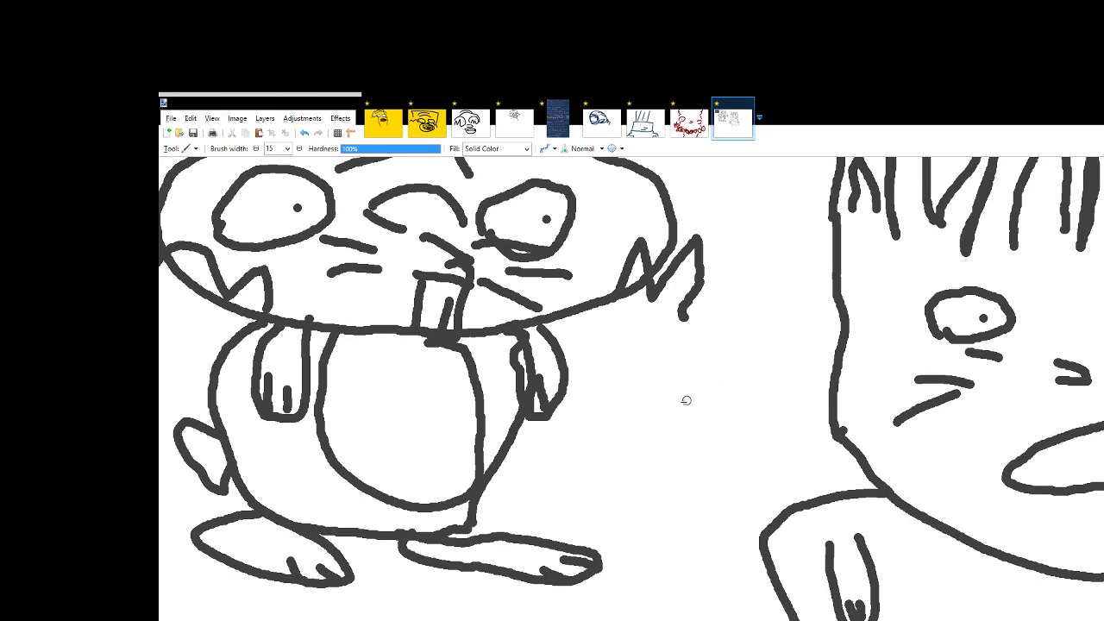
drag(733, 419, 431, 350)
drag(980, 444, 744, 447)
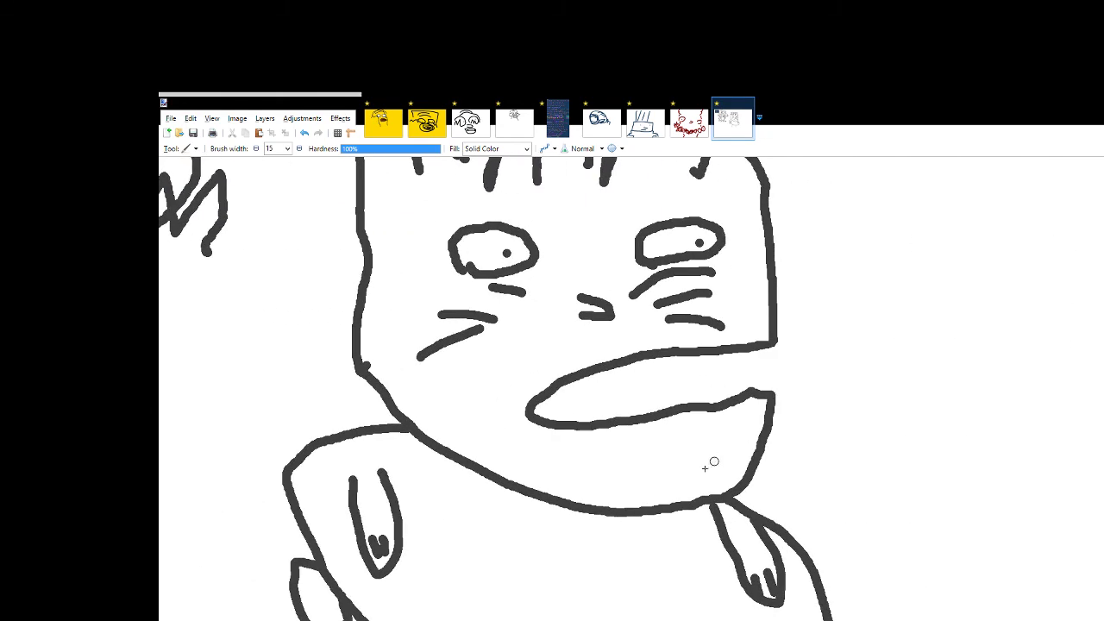